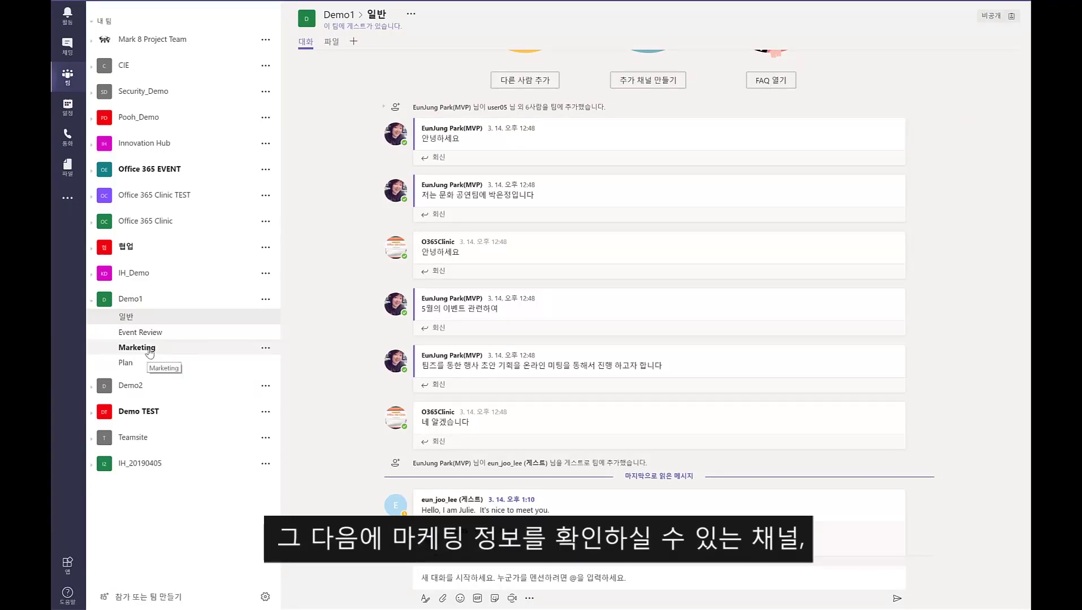
Look through the Demo1 team's Marketing, Plan and Event Review channels, ending on its 일반 channel.
{"action": "left_click", "coordinate": [148, 350]}
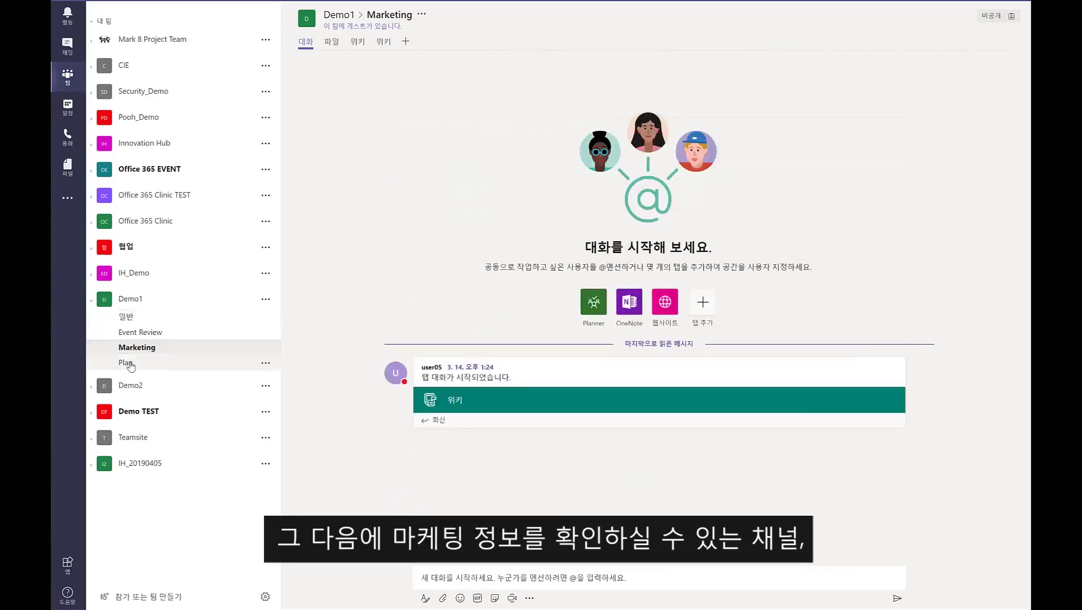
{"action": "left_click", "coordinate": [134, 365]}
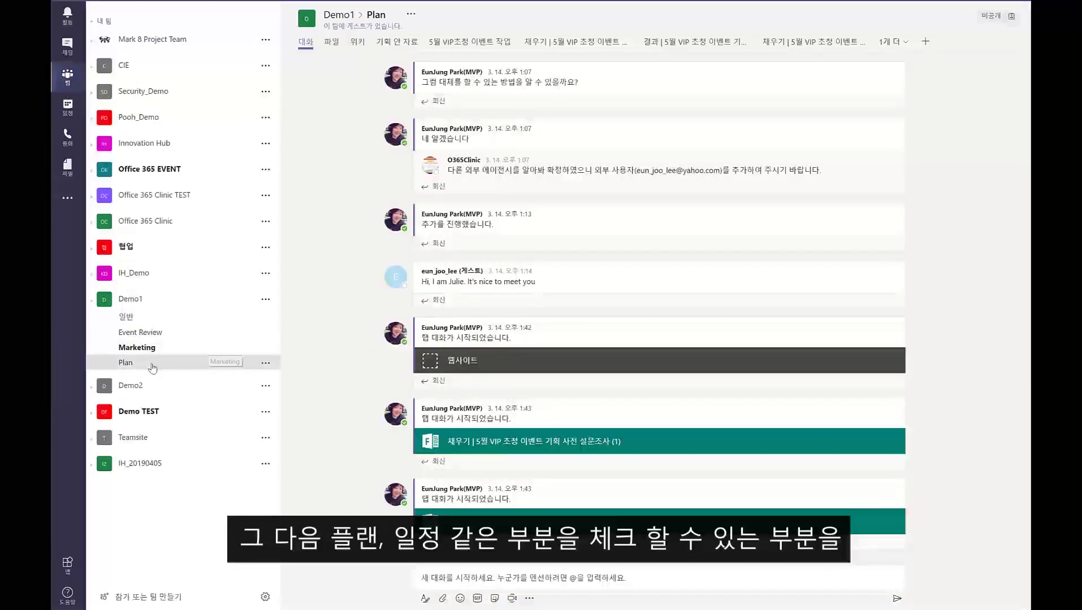
{"action": "left_click", "coordinate": [161, 334]}
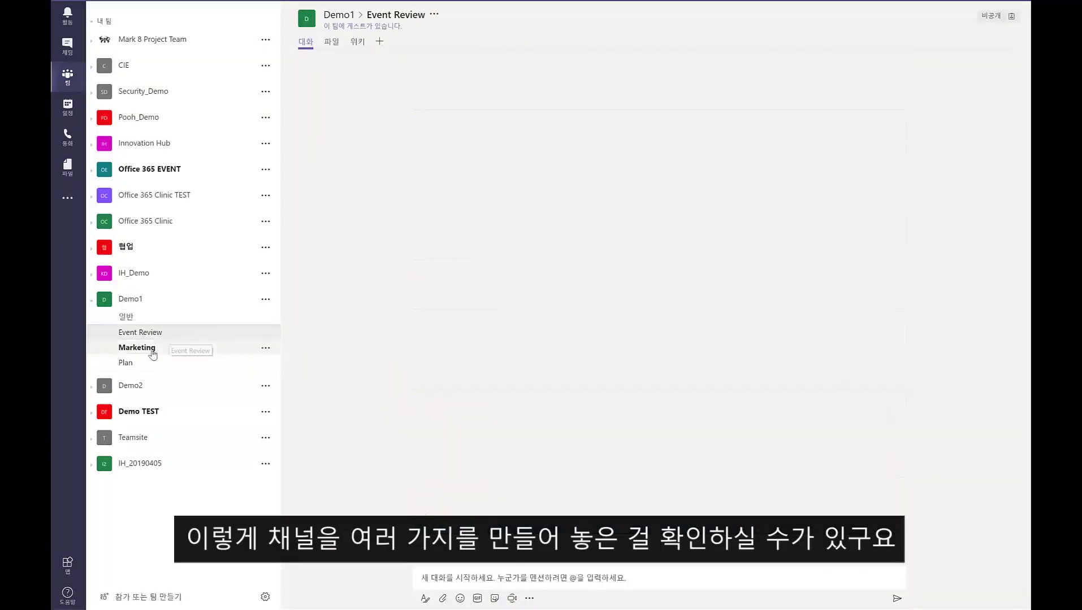
{"action": "left_click", "coordinate": [152, 352]}
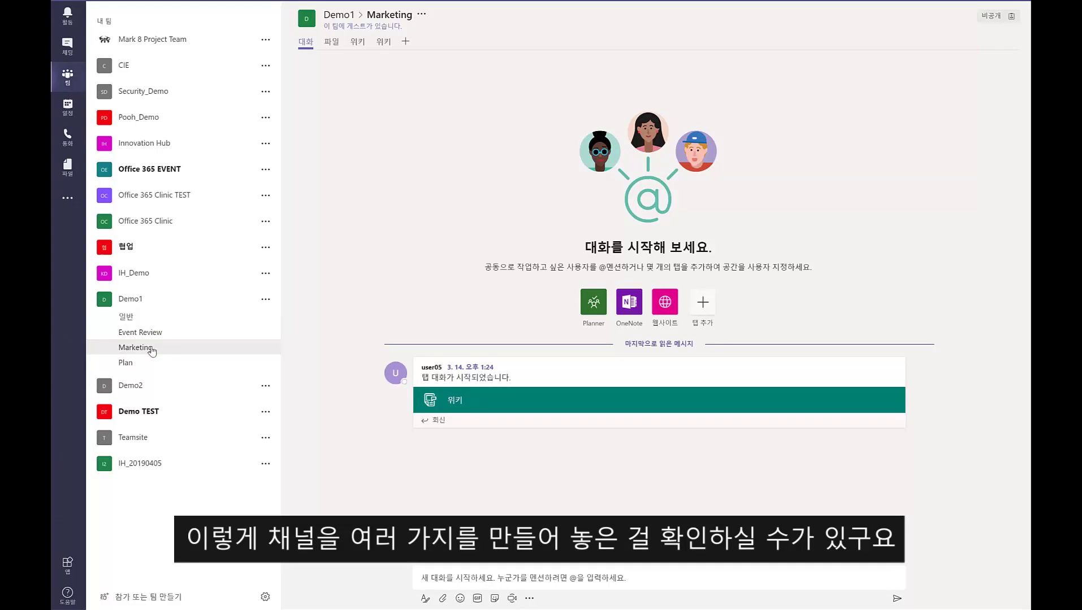
{"action": "left_click", "coordinate": [141, 317]}
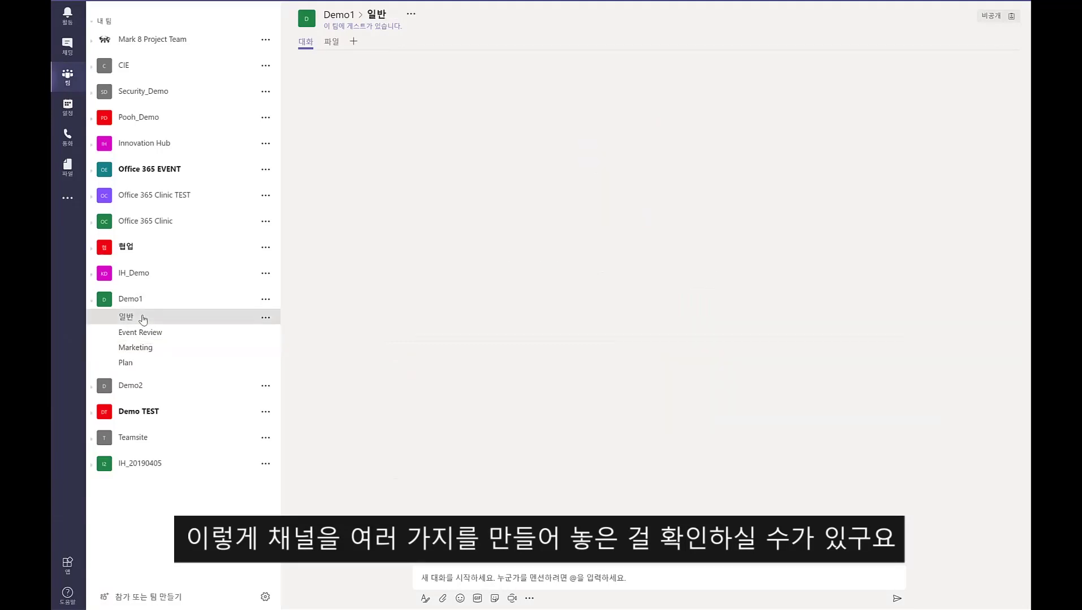
Start creating a new team from scratch and make it public (공개).
{"action": "left_click", "coordinate": [164, 602]}
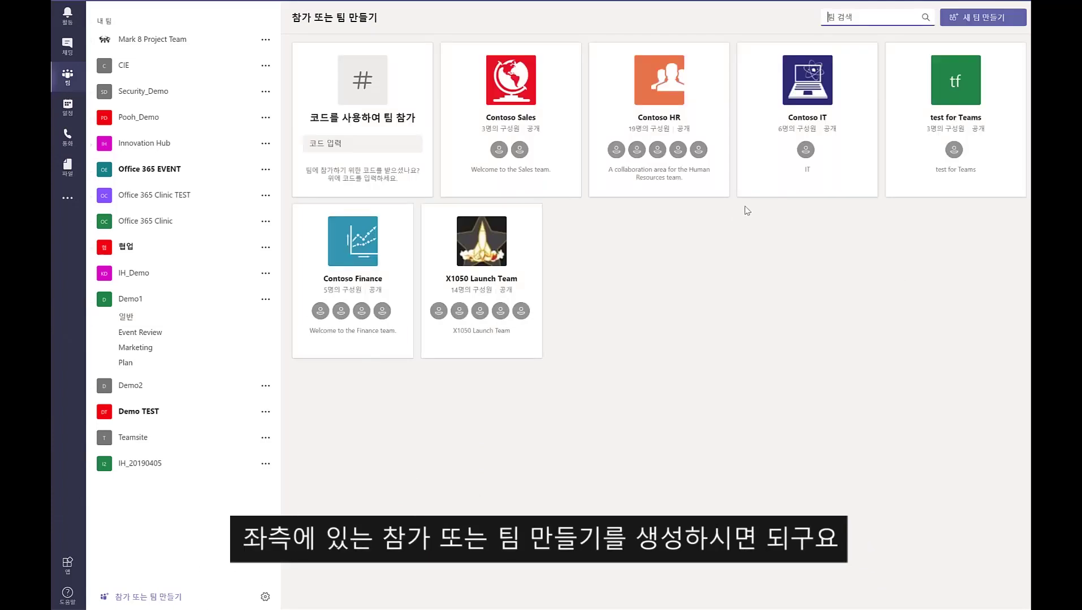
{"action": "left_click", "coordinate": [1004, 20]}
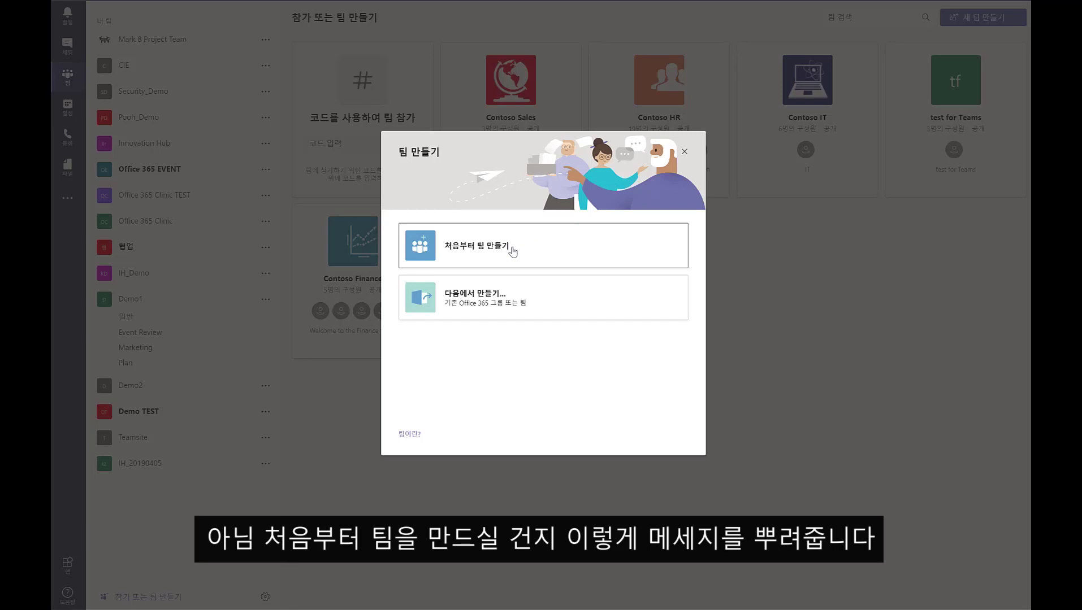
{"action": "left_click", "coordinate": [512, 251]}
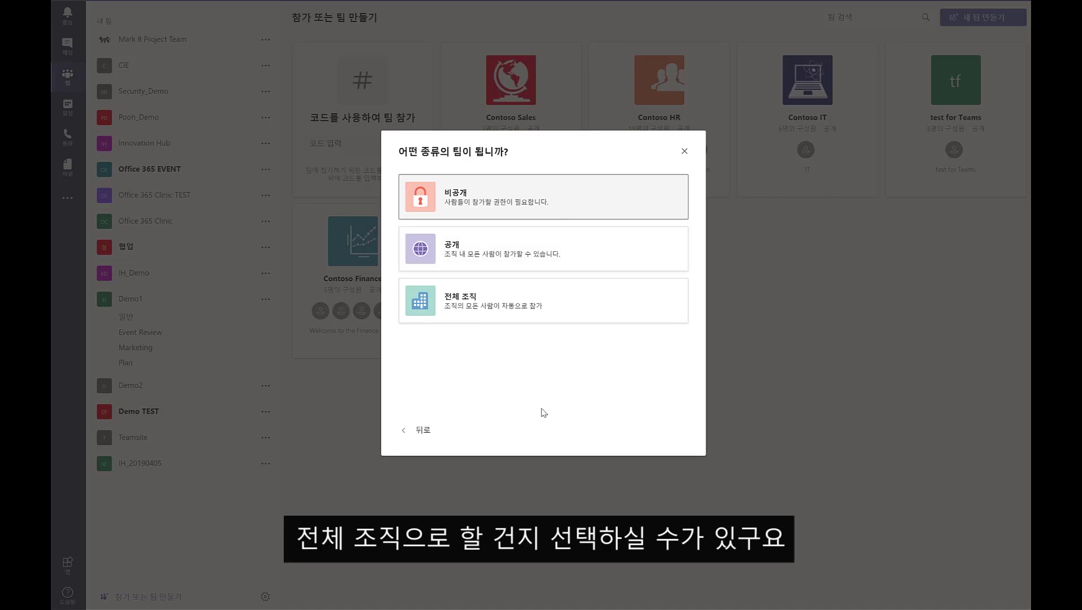
{"action": "left_click", "coordinate": [541, 261]}
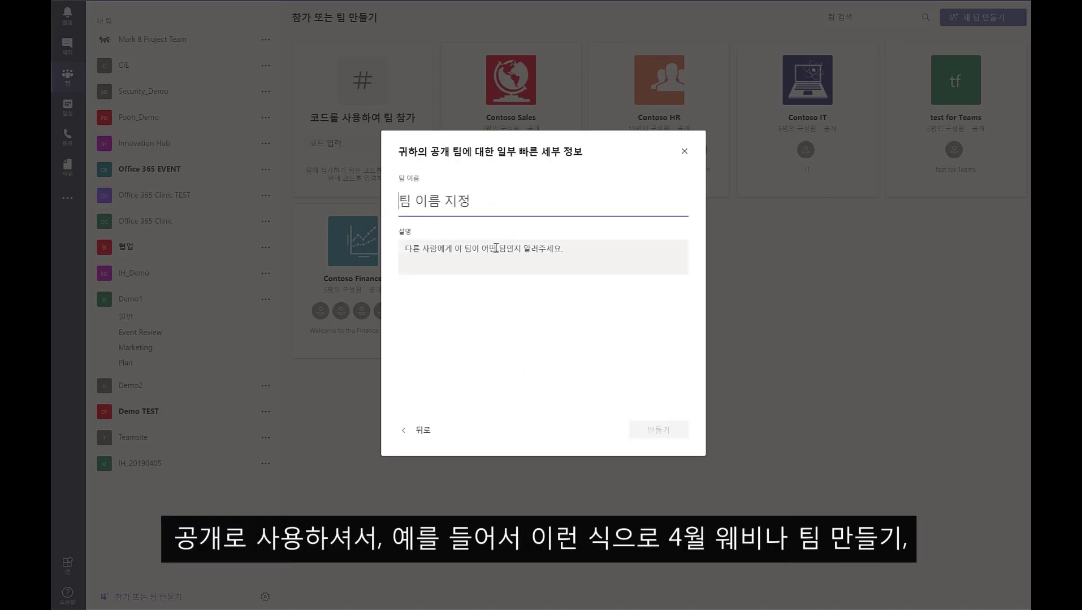
Name the public team 웨비나, describe it as "4월 웨비나 팀만들기", and create it.
{"action": "type", "text": "dn"}
{"action": "key", "text": "BackSpace"}
{"action": "key", "text": "BackSpace"}
{"action": "type", "text": "웨비"}
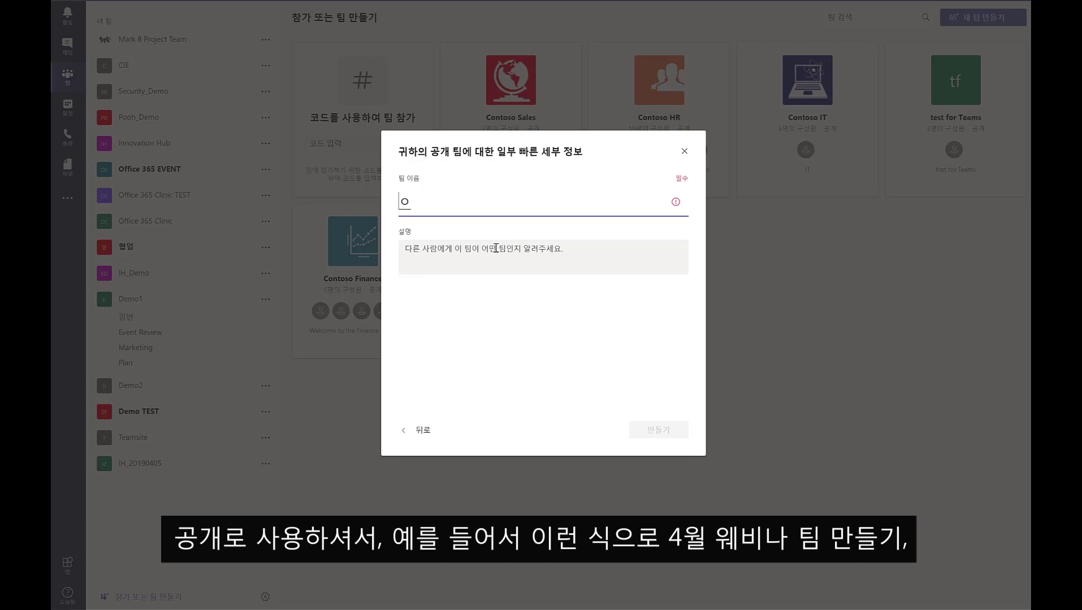
{"action": "type", "text": "나"}
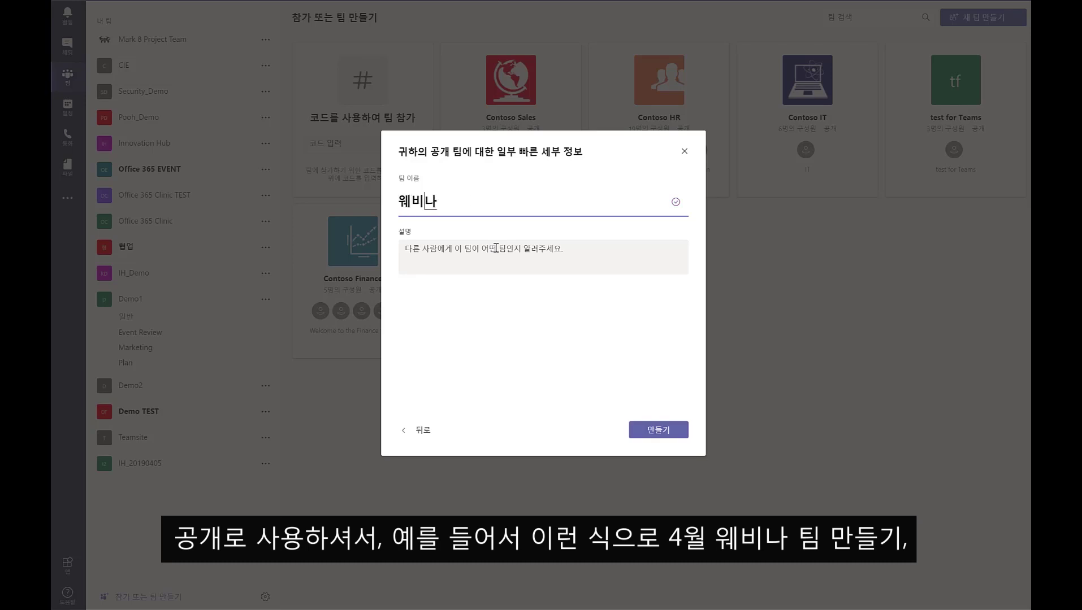
{"action": "left_click", "coordinate": [476, 257]}
{"action": "type", "text": "4"}
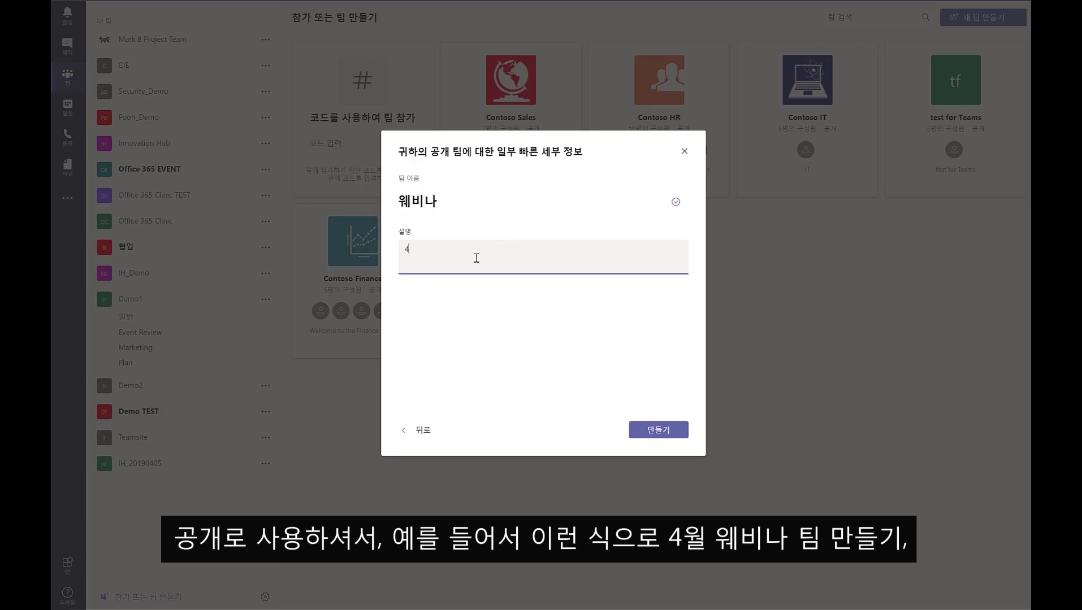
{"action": "type", "text": "워월 웨비나 팀만드리"}
{"action": "key", "text": "BackSpace"}
{"action": "key", "text": "BackSpace"}
{"action": "type", "text": "들기"}
{"action": "left_click", "coordinate": [648, 430]}
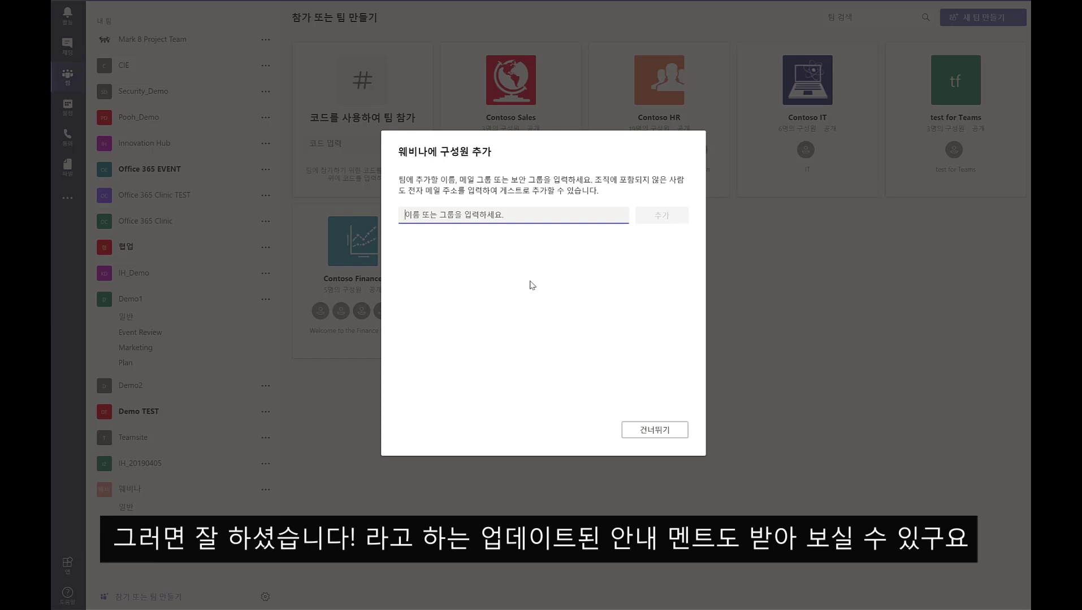
Add O365Clinic to the 웨비나 team with the member role (구성원) and finish adding members.
{"action": "type", "text": "o"}
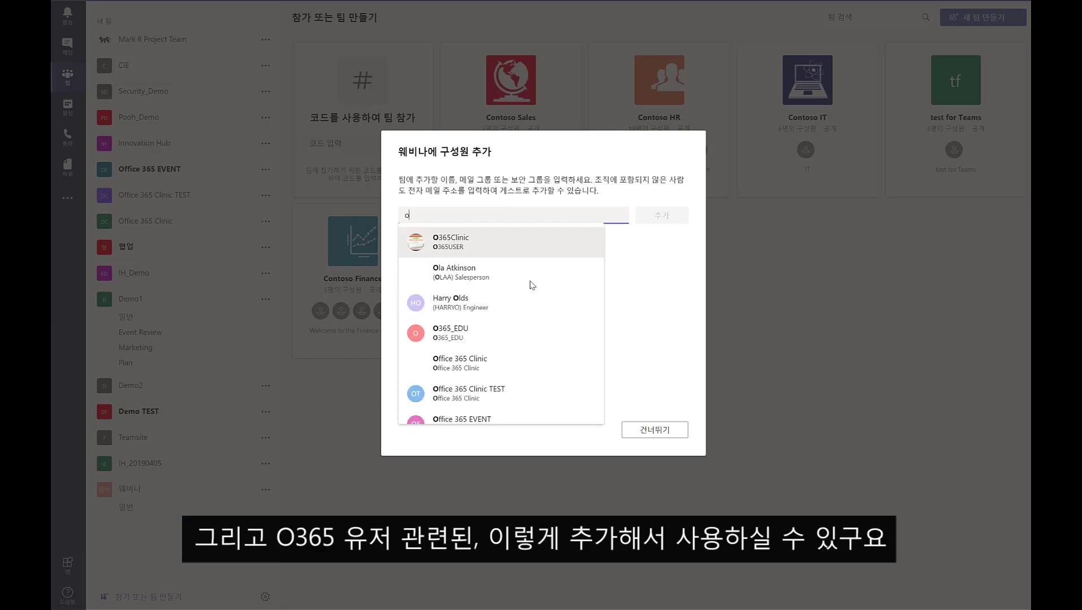
{"action": "left_click", "coordinate": [502, 248]}
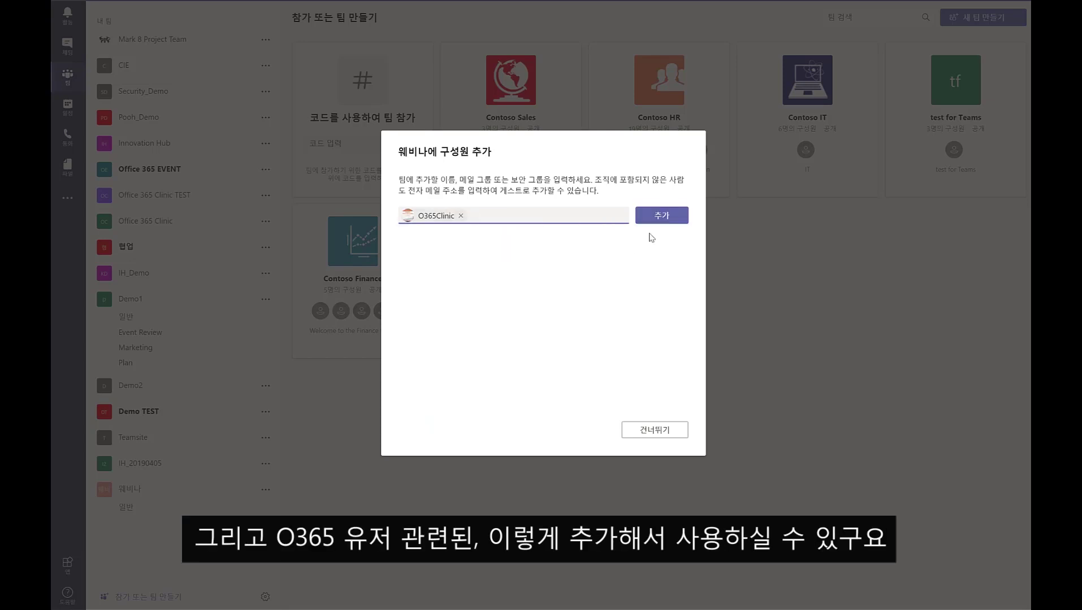
{"action": "left_click", "coordinate": [656, 219]}
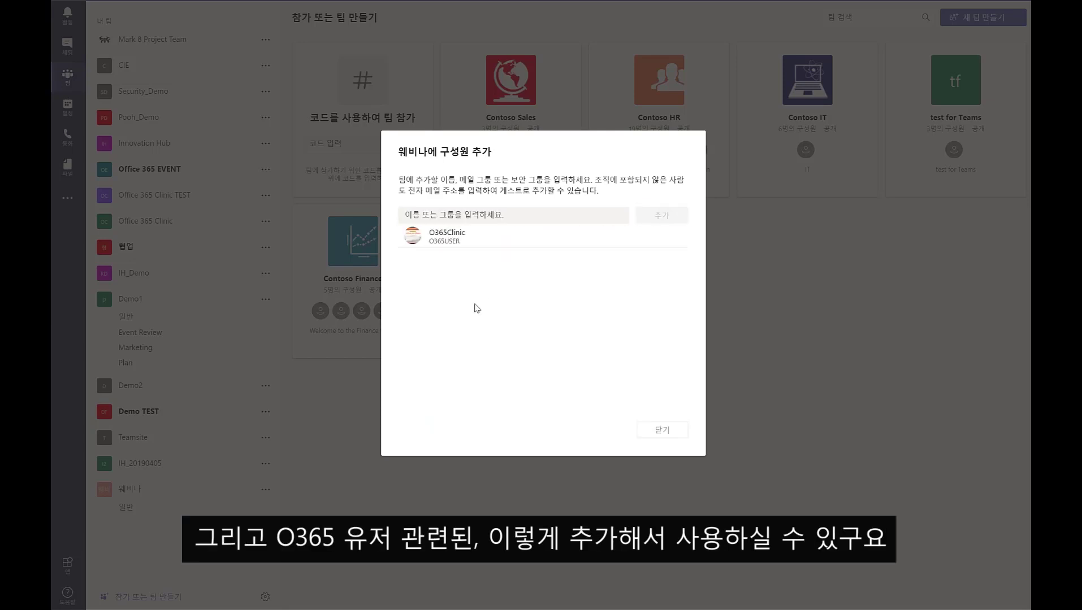
{"action": "left_click", "coordinate": [654, 239]}
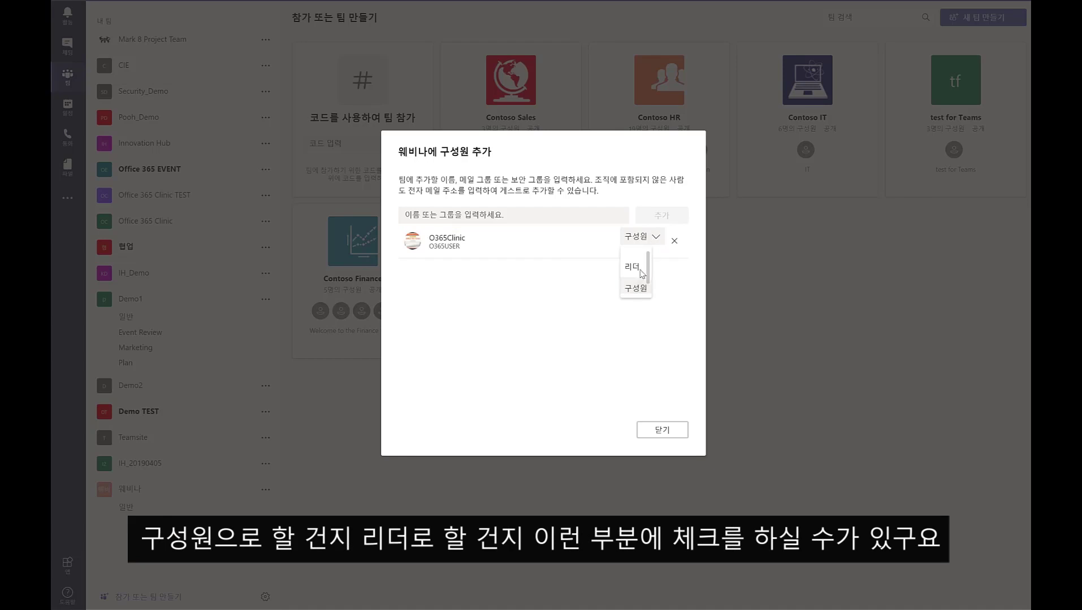
{"action": "left_click", "coordinate": [684, 300]}
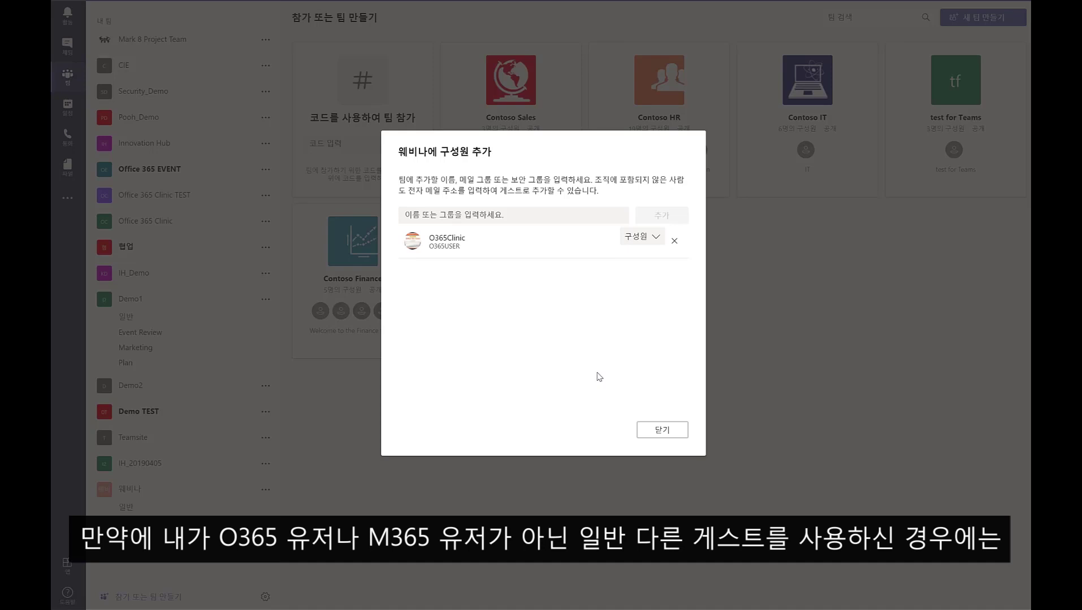
{"action": "left_click", "coordinate": [662, 430]}
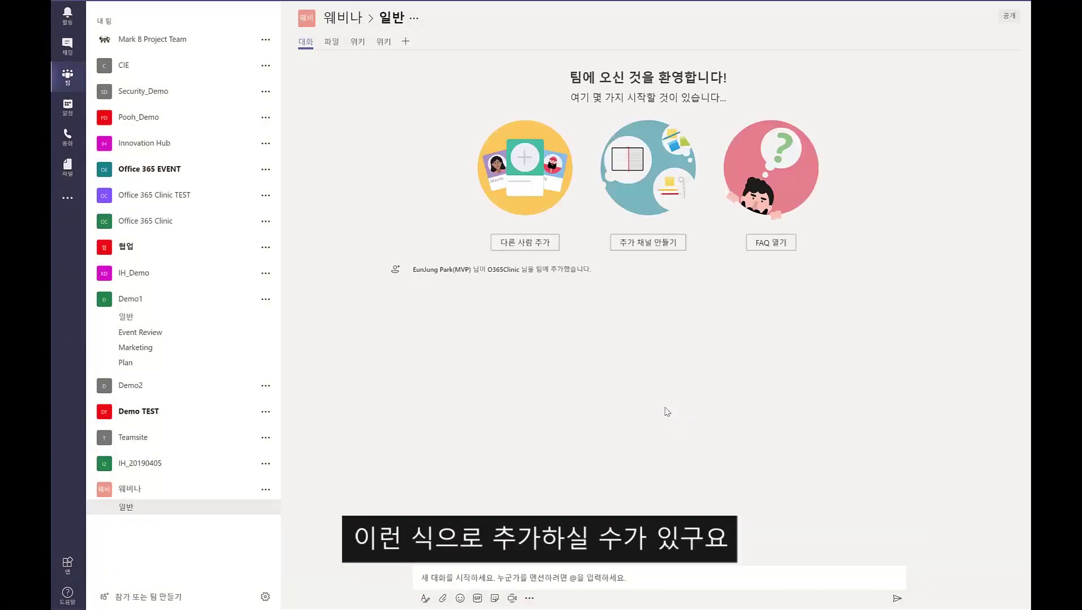
In Demo1's 일반 channel, set up a document library tab using the 문서 library of the Web site.
{"action": "left_click", "coordinate": [194, 322]}
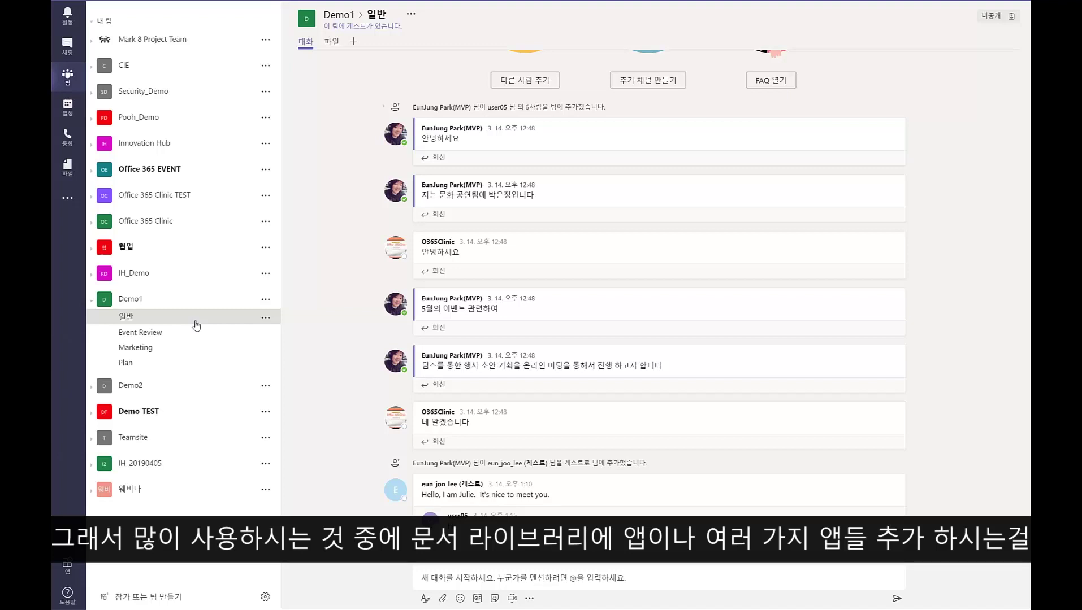
{"action": "left_click", "coordinate": [353, 43]}
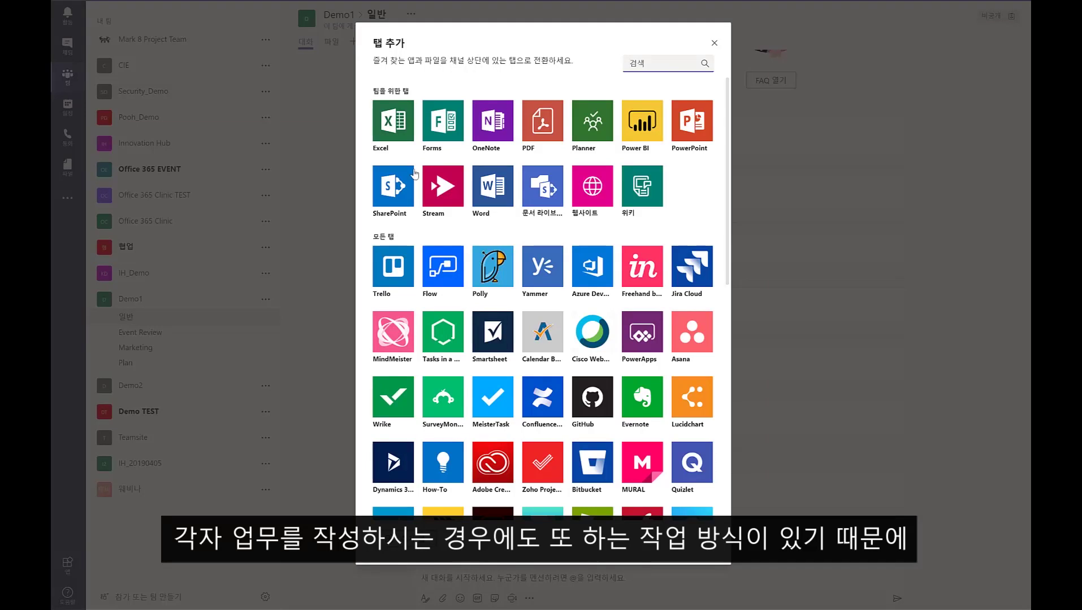
{"action": "left_click", "coordinate": [543, 185]}
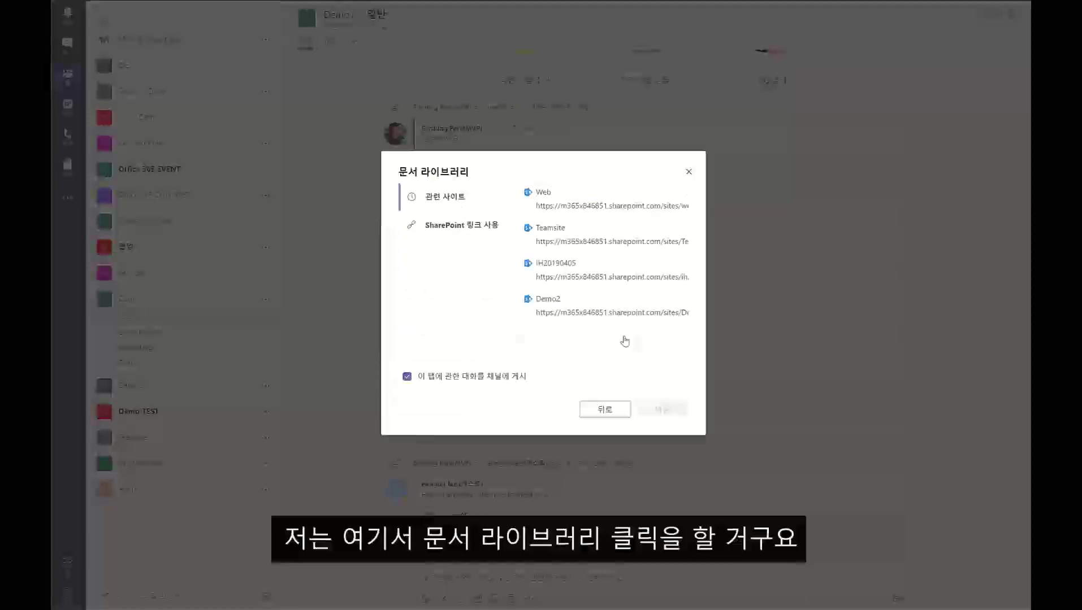
{"action": "left_click", "coordinate": [604, 209]}
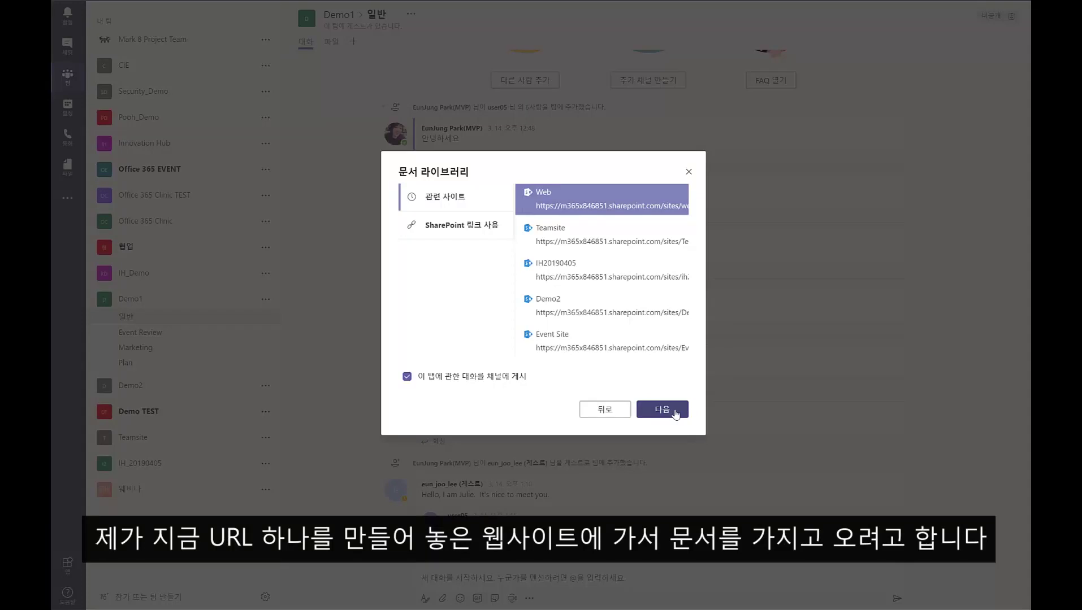
{"action": "left_click", "coordinate": [675, 412]}
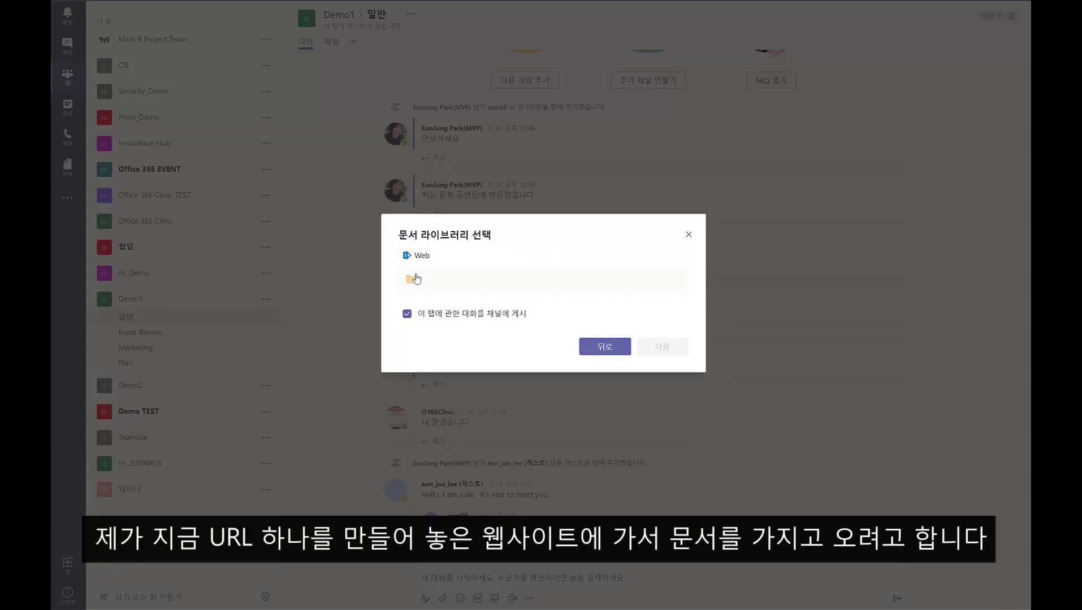
{"action": "left_click", "coordinate": [445, 282]}
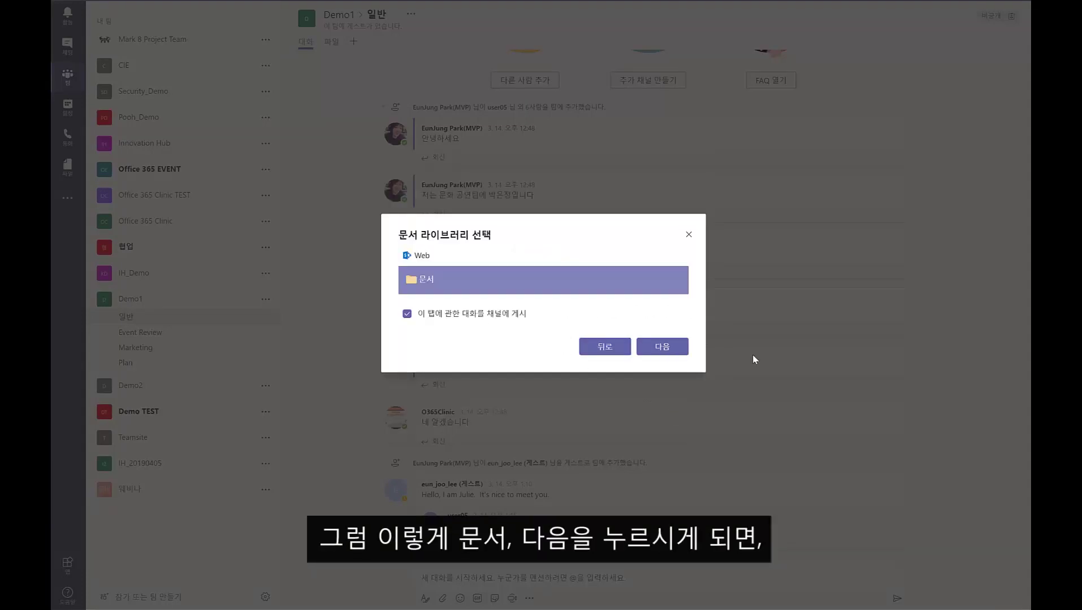
{"action": "left_click", "coordinate": [676, 348]}
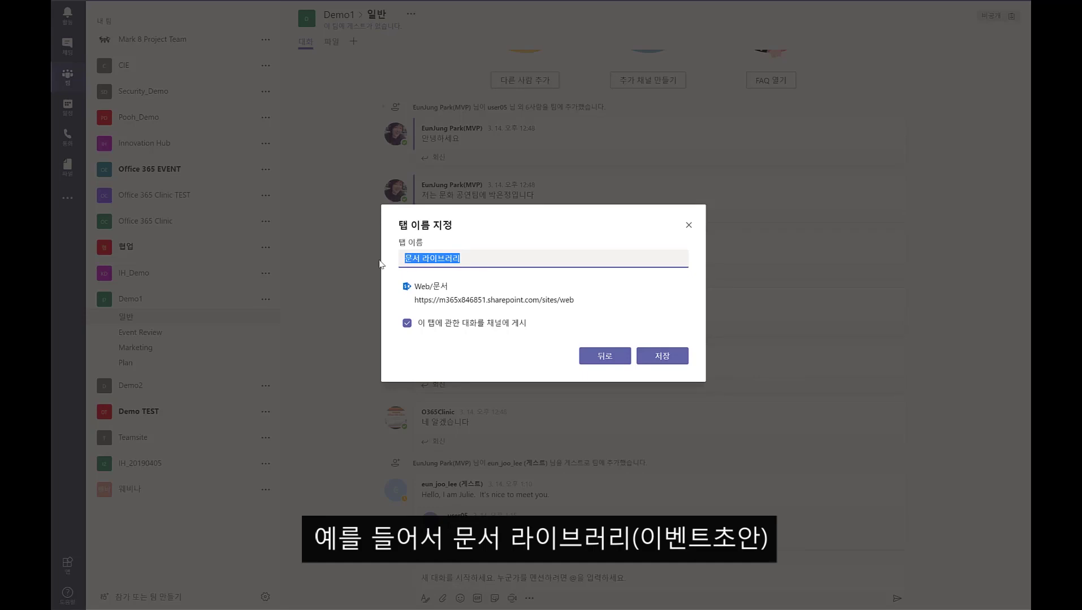
Name the new tab "문서 라이브러리(이벤트초안)" and save it with the channel post option kept on.
{"action": "key", "text": "End"}
{"action": "type", "text": "(dl"}
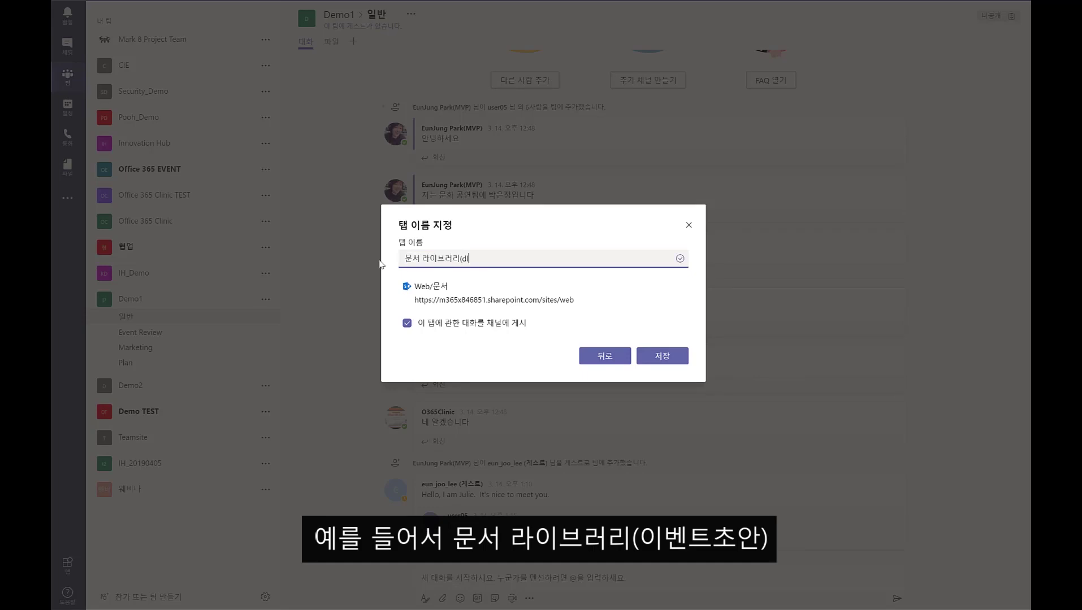
{"action": "key", "text": "BackSpace"}
{"action": "key", "text": "BackSpace"}
{"action": "type", "text": "이벤트초안)"}
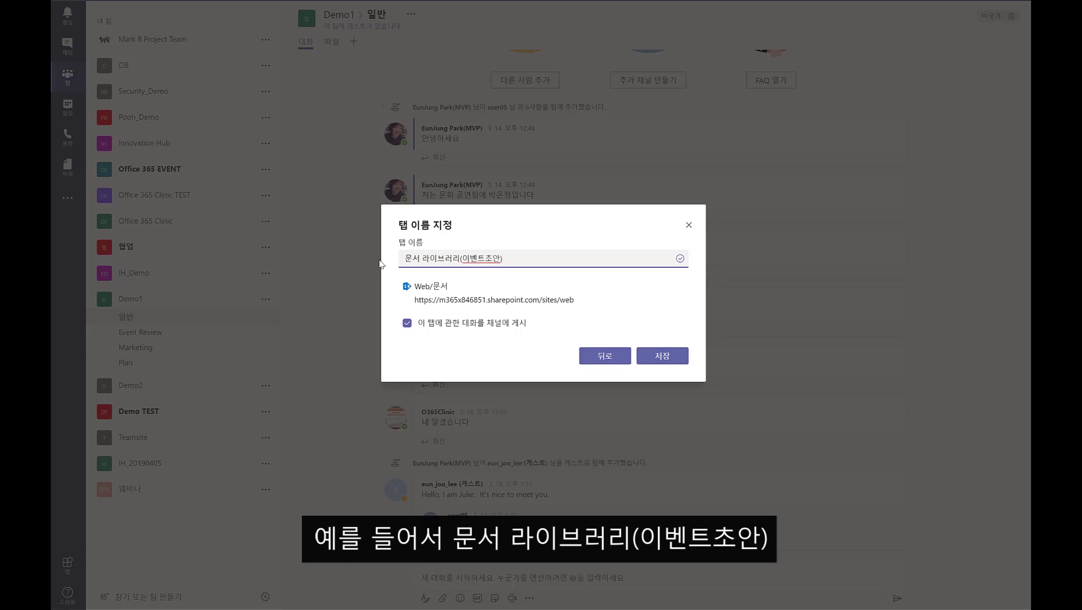
{"action": "left_click", "coordinate": [661, 357]}
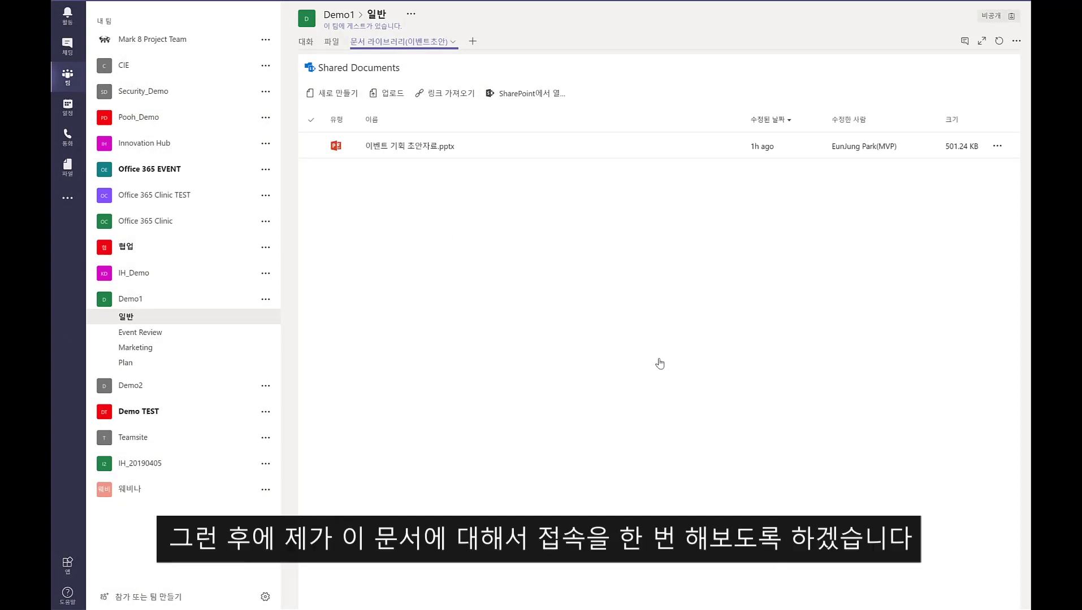
Open 이벤트 기획 초안자료.pptx from the document library tab and switch it to editing.
{"action": "left_click", "coordinate": [421, 148]}
{"action": "left_click", "coordinate": [421, 148]}
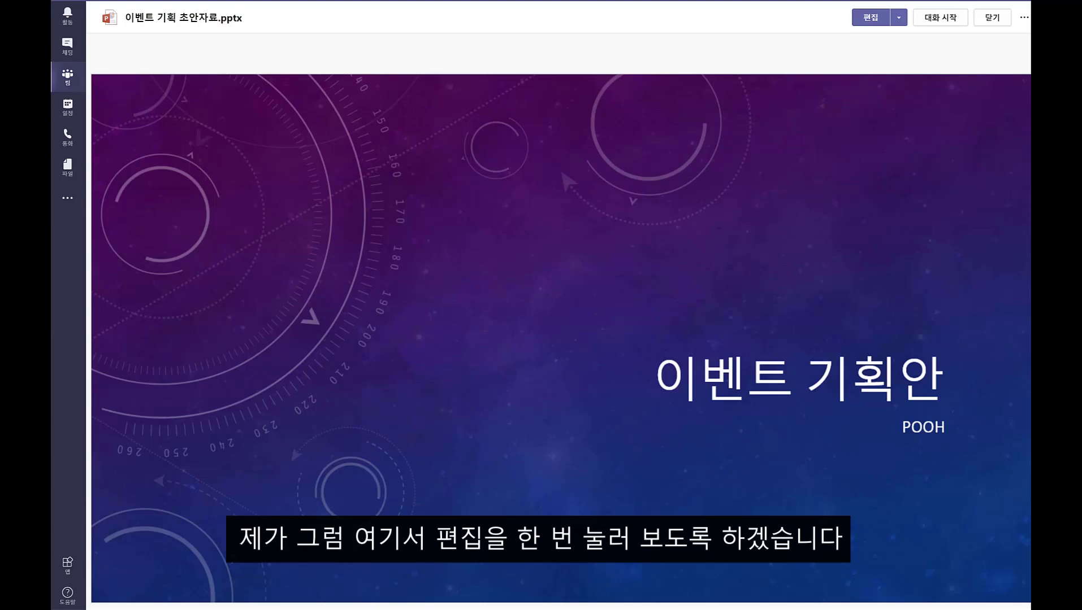
{"action": "left_click", "coordinate": [873, 20]}
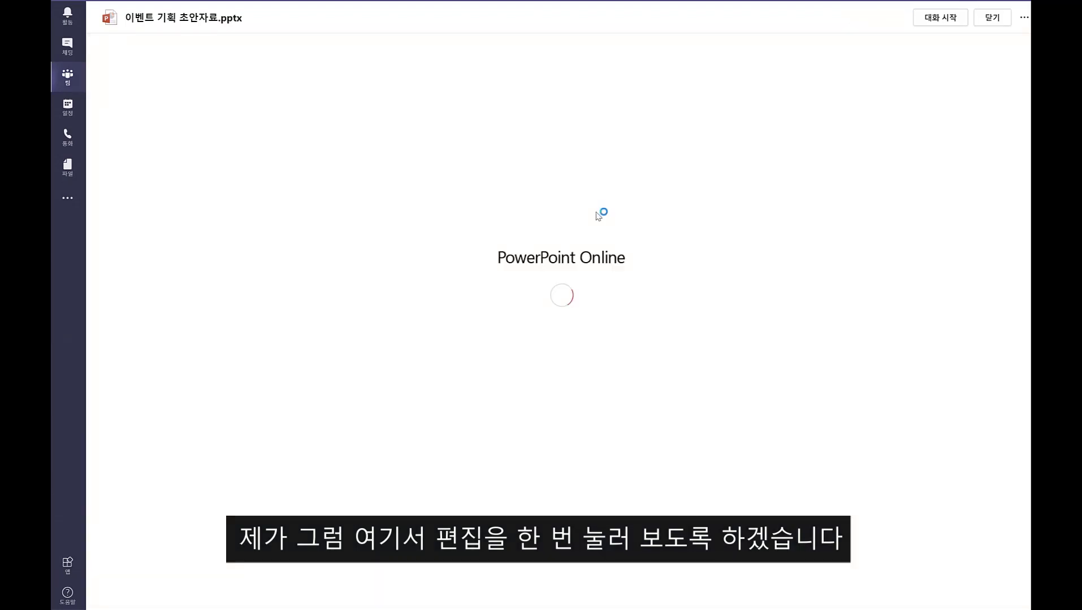
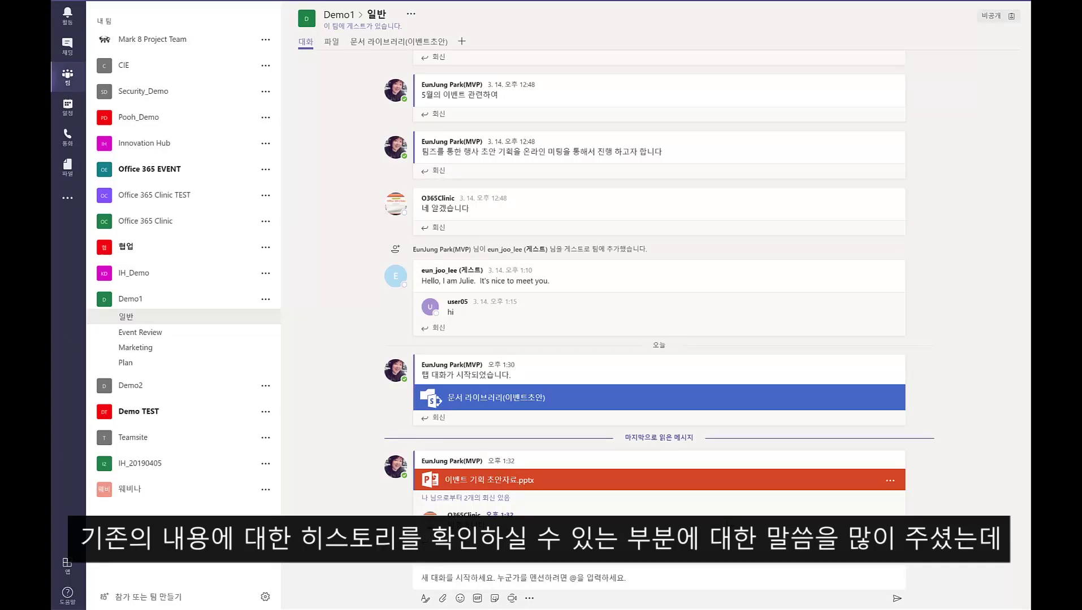
Expand the replies under the 이벤트 기획 초안자료.pptx post and review the 일반 channel's conversation history.
{"action": "left_click", "coordinate": [498, 499]}
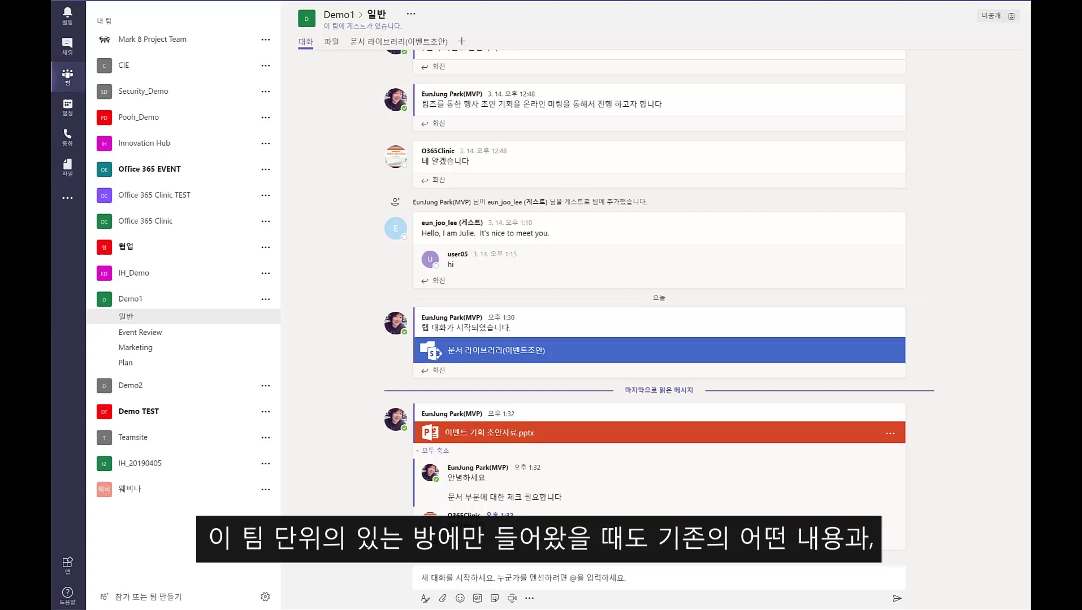
{"action": "scroll", "coordinate": [890, 514], "scroll_direction": "up", "scroll_amount": 15}
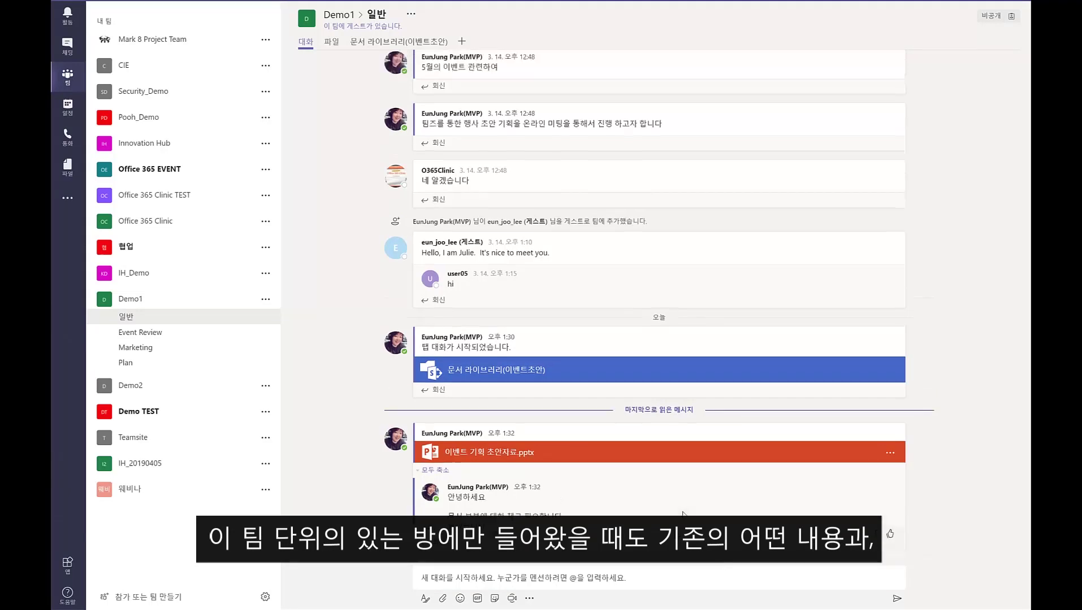
{"action": "scroll", "coordinate": [682, 513], "scroll_direction": "down", "scroll_amount": 12}
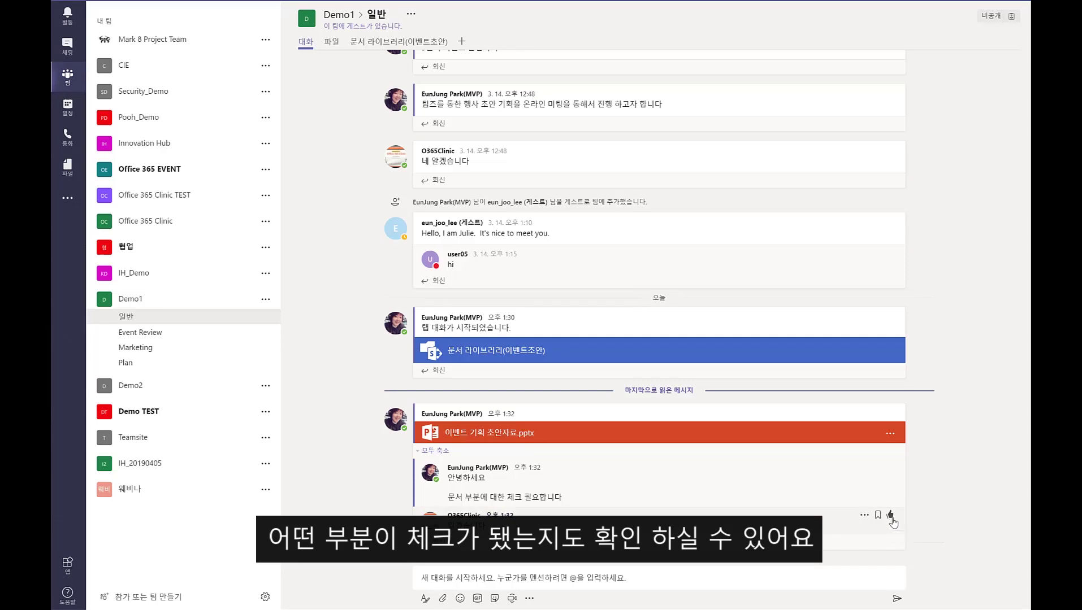
Add a like to O365Clinic's reply under the 이벤트 기획 초안자료.pptx post.
{"action": "left_click", "coordinate": [891, 516]}
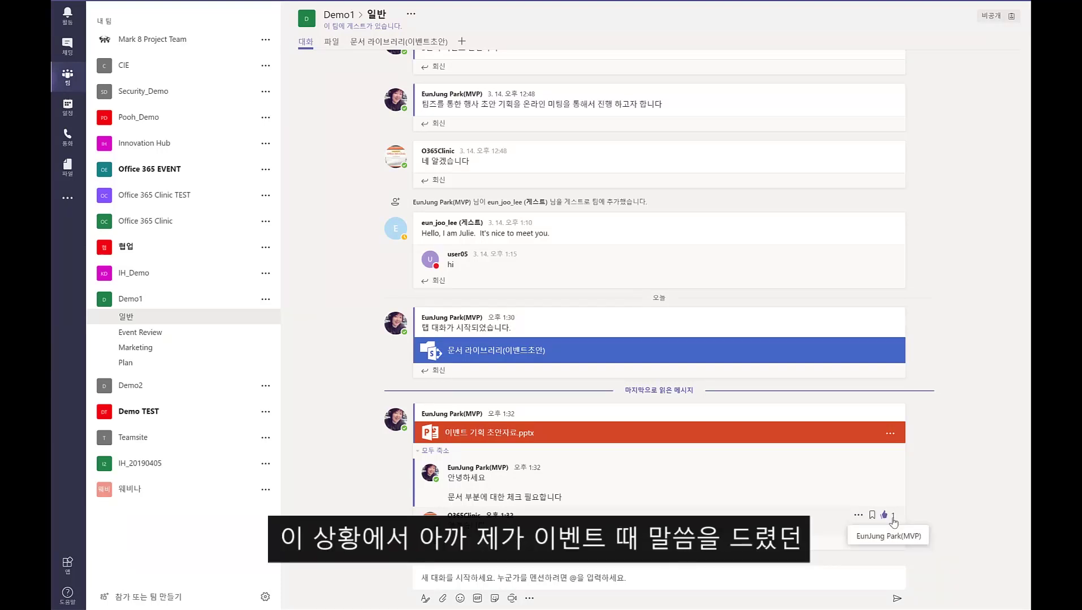
Add a Forms tab to the 일반 channel using the existing form 5월 VIP 초청 이벤트 기획 사전 설문조사, set to 응답 수집.
{"action": "left_click", "coordinate": [461, 42]}
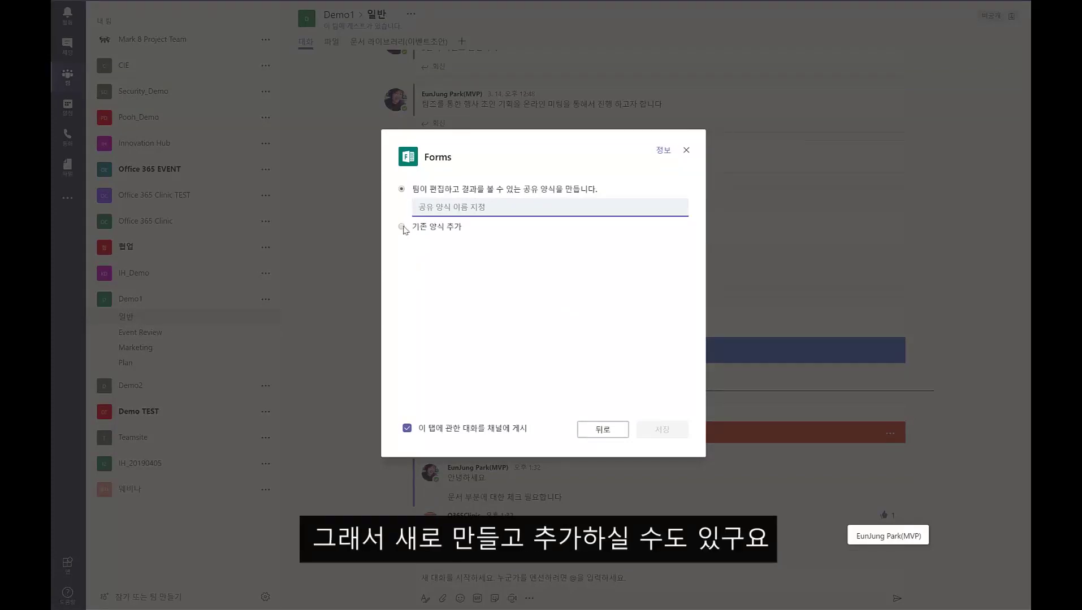
{"action": "left_click", "coordinate": [402, 228]}
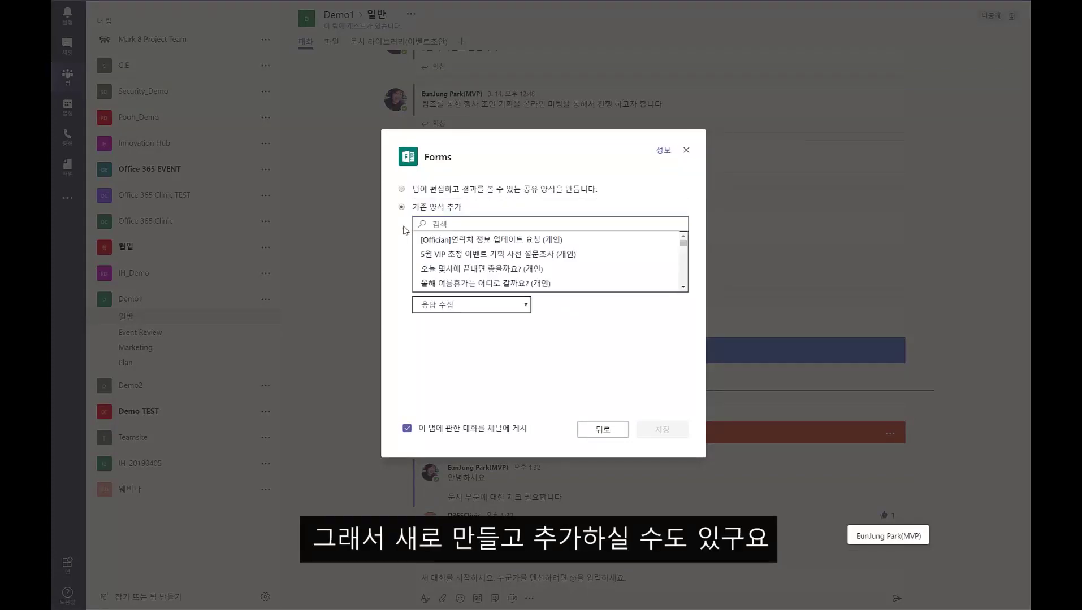
{"action": "left_click", "coordinate": [552, 257]}
{"action": "left_click", "coordinate": [513, 307]}
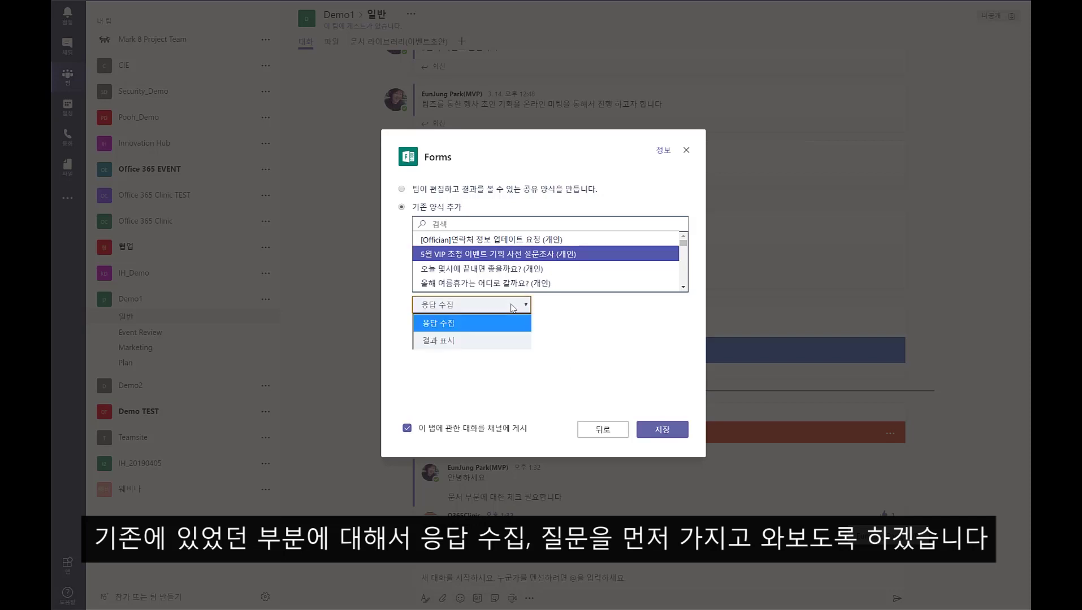
{"action": "left_click", "coordinate": [576, 335]}
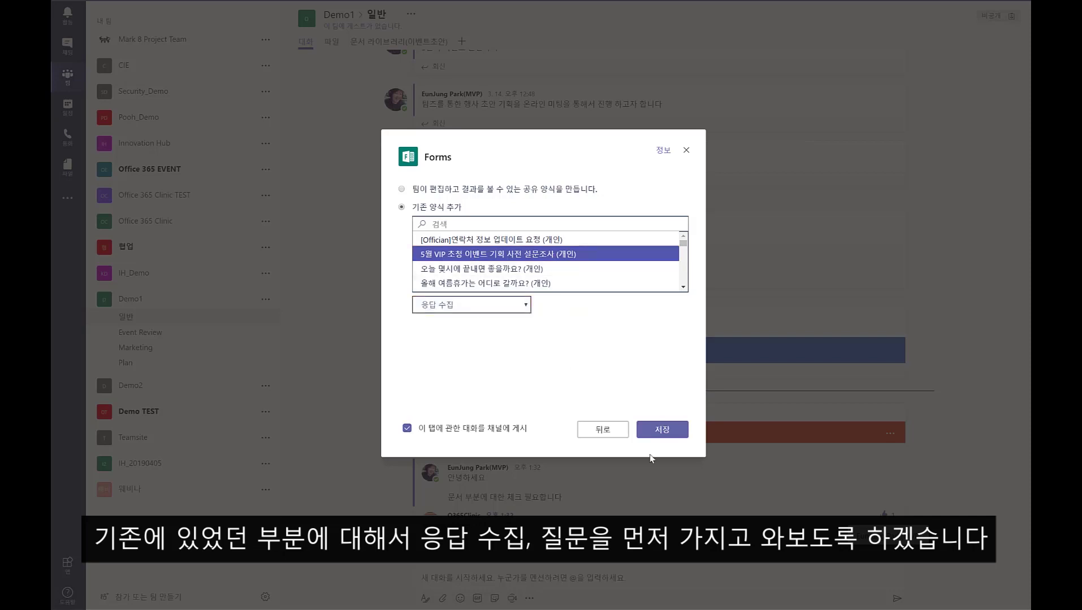
{"action": "left_click", "coordinate": [668, 431]}
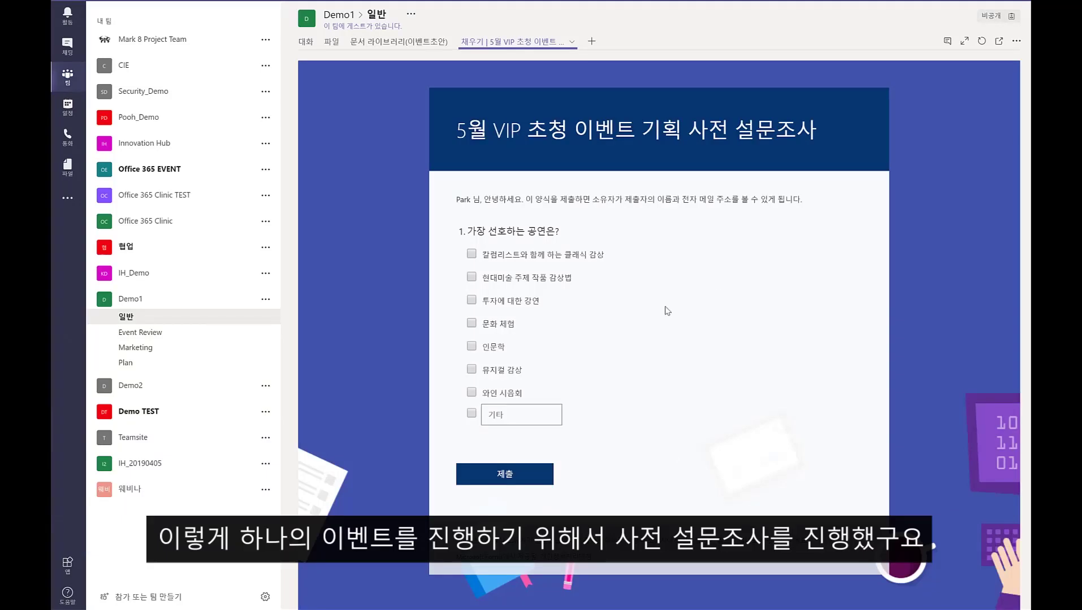
Add a second Forms tab for the existing 5월 VIP 초청 이벤트 기획 사전 설문조사 form, set to 결과 표시.
{"action": "left_click", "coordinate": [591, 43]}
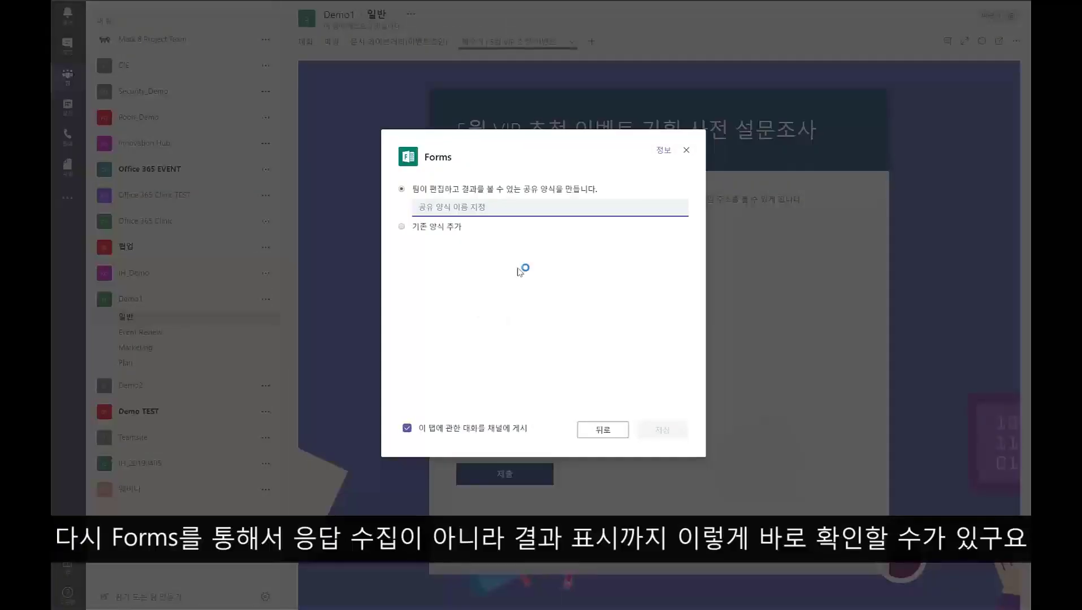
{"action": "left_click", "coordinate": [412, 229]}
{"action": "left_click", "coordinate": [484, 308]}
{"action": "left_click", "coordinate": [472, 339]}
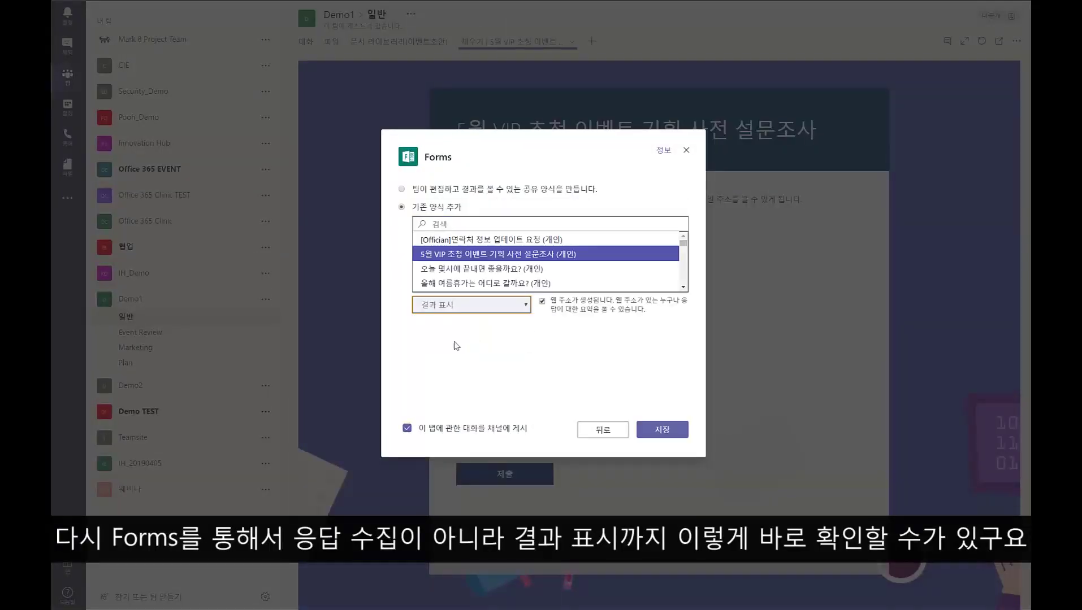
{"action": "left_click", "coordinate": [661, 431]}
{"action": "left_click", "coordinate": [660, 431]}
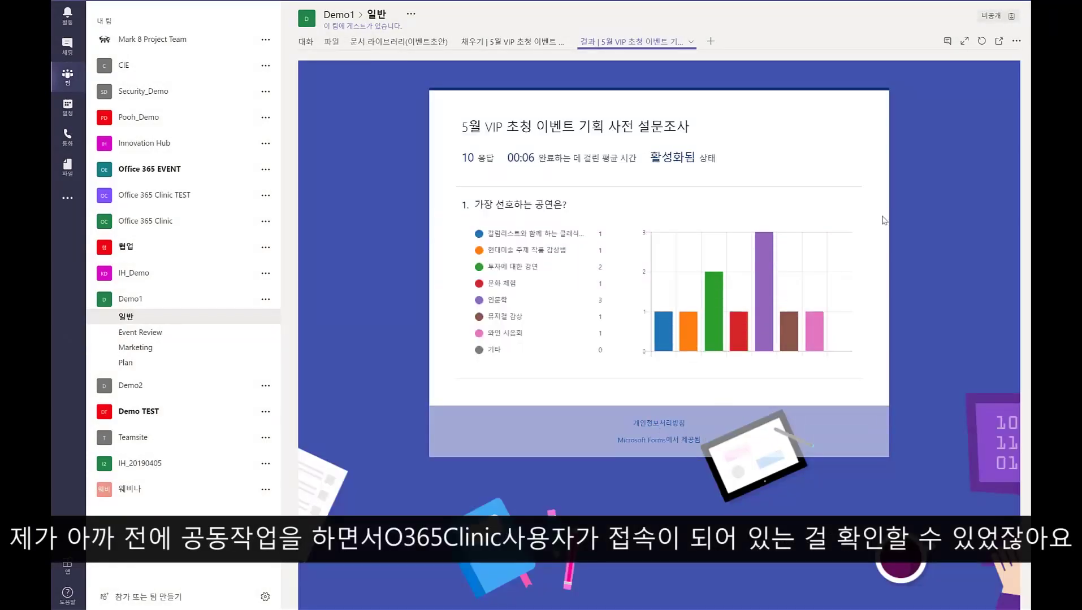
Post a message in the 일반 channel conversation mentioning O365Clinic with the text "설문조사 결과 값 체크 부탁 드립니다".
{"action": "left_click", "coordinate": [310, 49]}
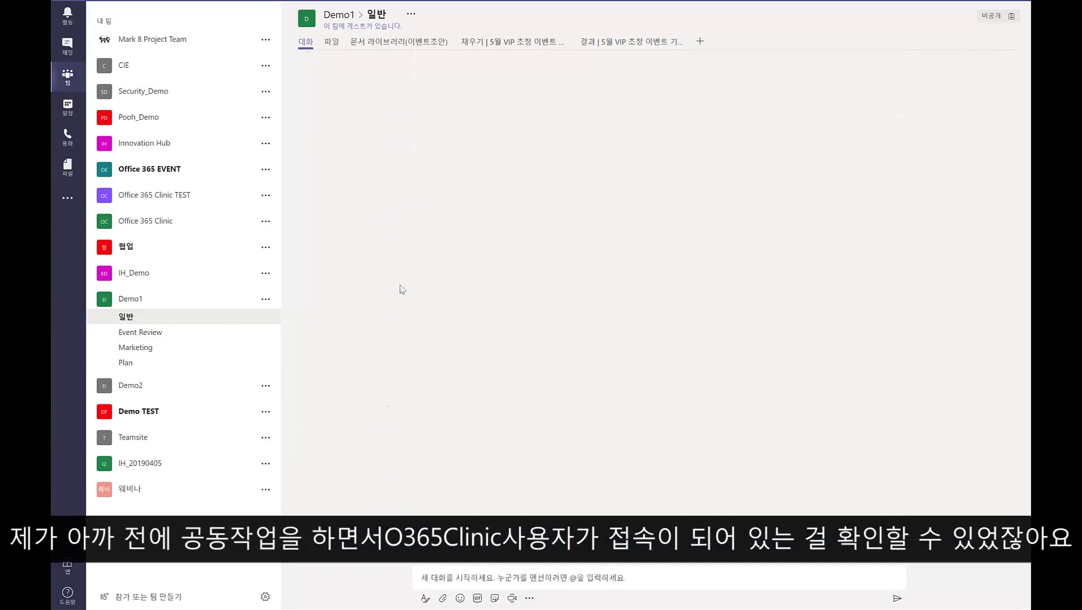
{"action": "left_click", "coordinate": [495, 575]}
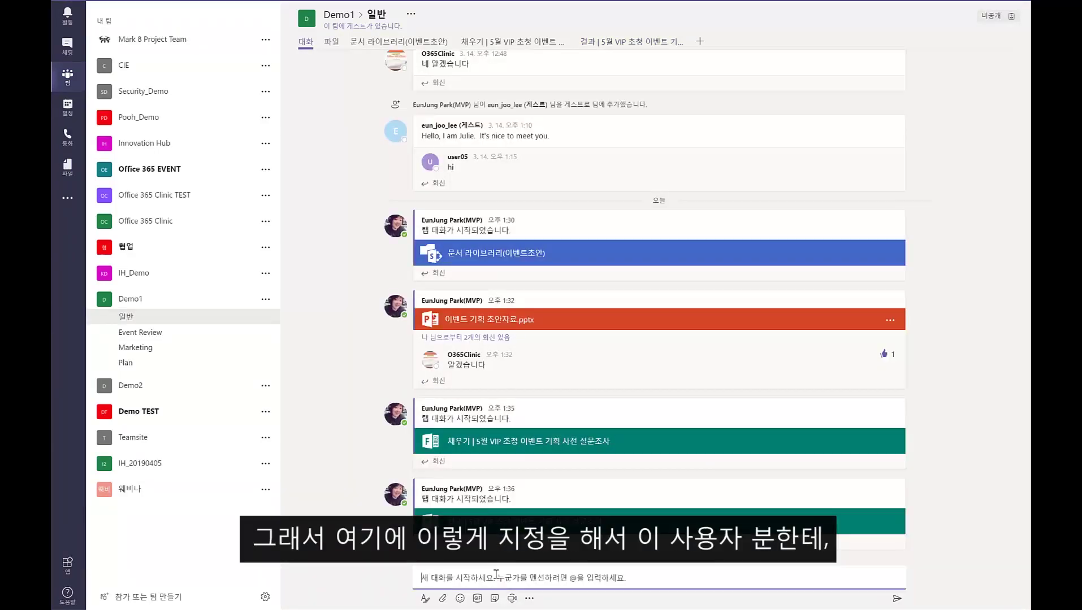
{"action": "type", "text": "@"}
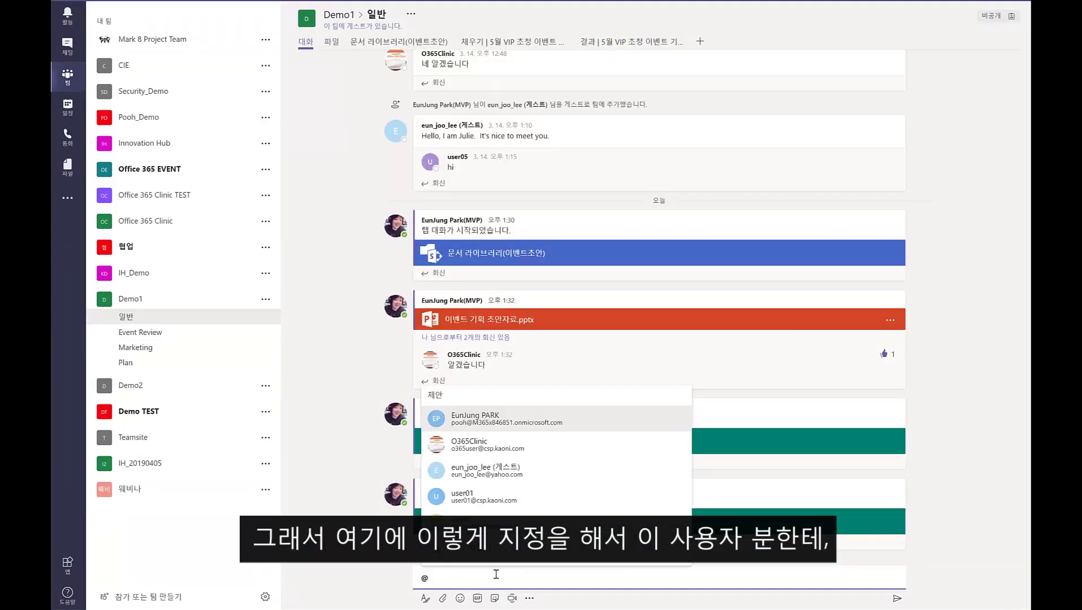
{"action": "left_click", "coordinate": [536, 446]}
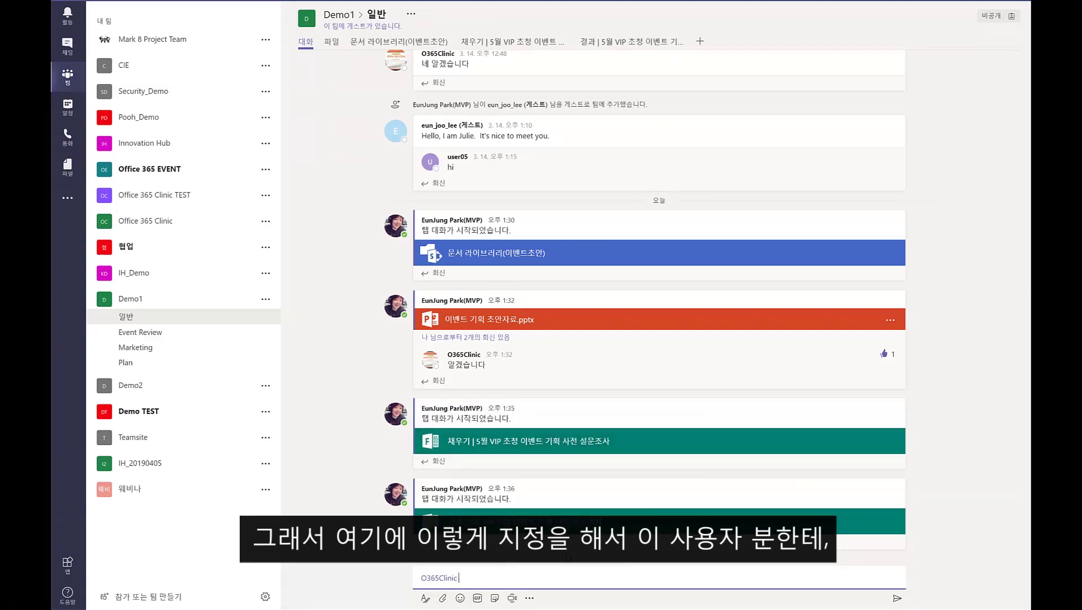
{"action": "type", "text": "설문조사 결과 값 첵크 부탁 드리ㅂ니다"}
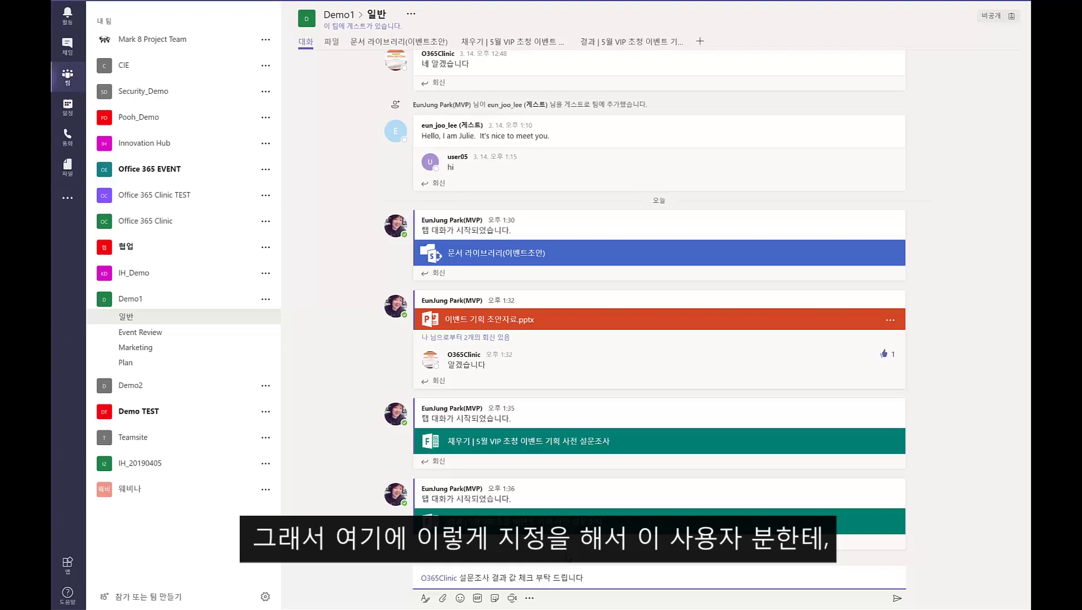
{"action": "key", "text": "Return"}
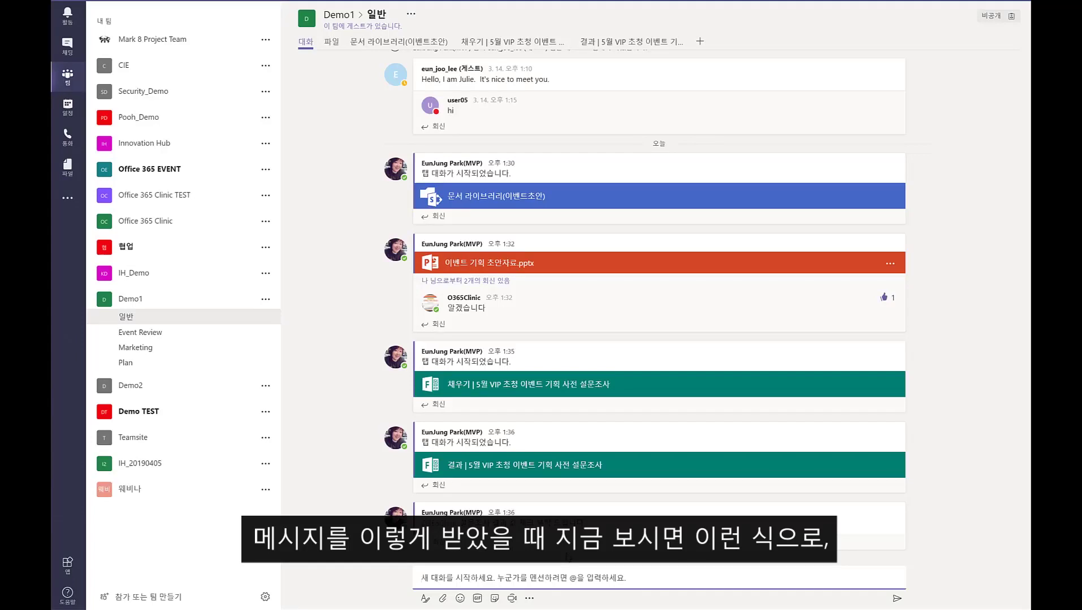
Translate O365Clinic's English reply about the event preparations, and switch it back to the original message.
{"action": "scroll", "coordinate": [568, 556], "scroll_direction": "down", "scroll_amount": 1}
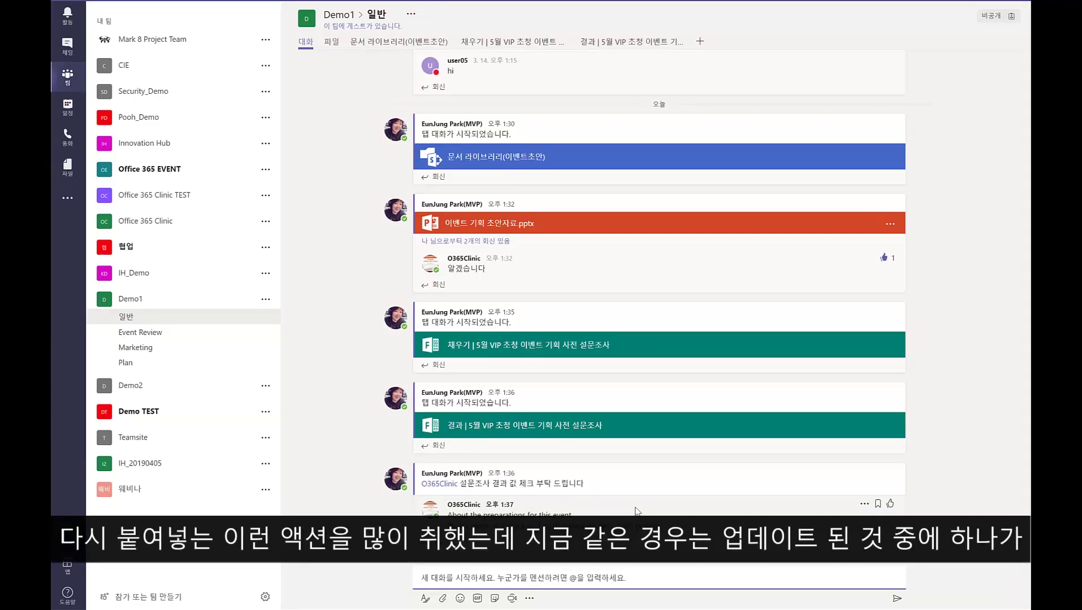
{"action": "left_click", "coordinate": [865, 505]}
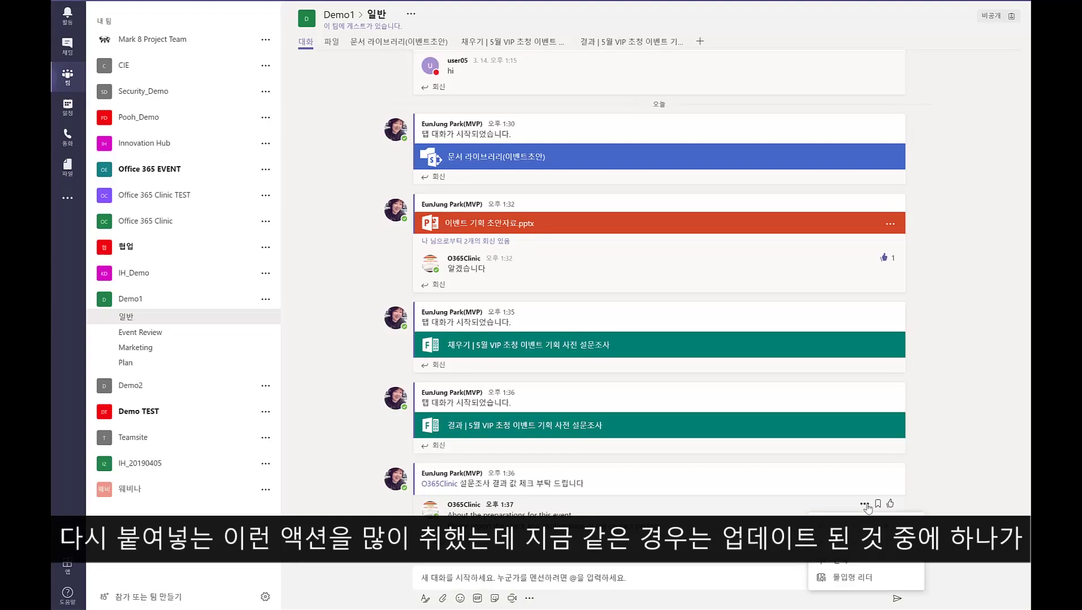
{"action": "left_click", "coordinate": [854, 565]}
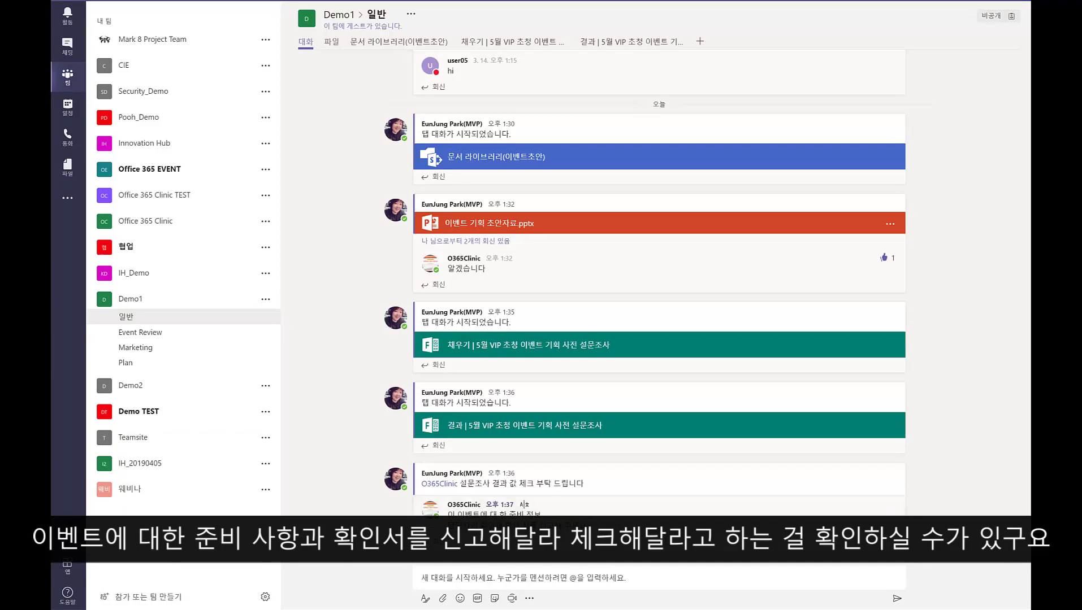
{"action": "left_click", "coordinate": [857, 506]}
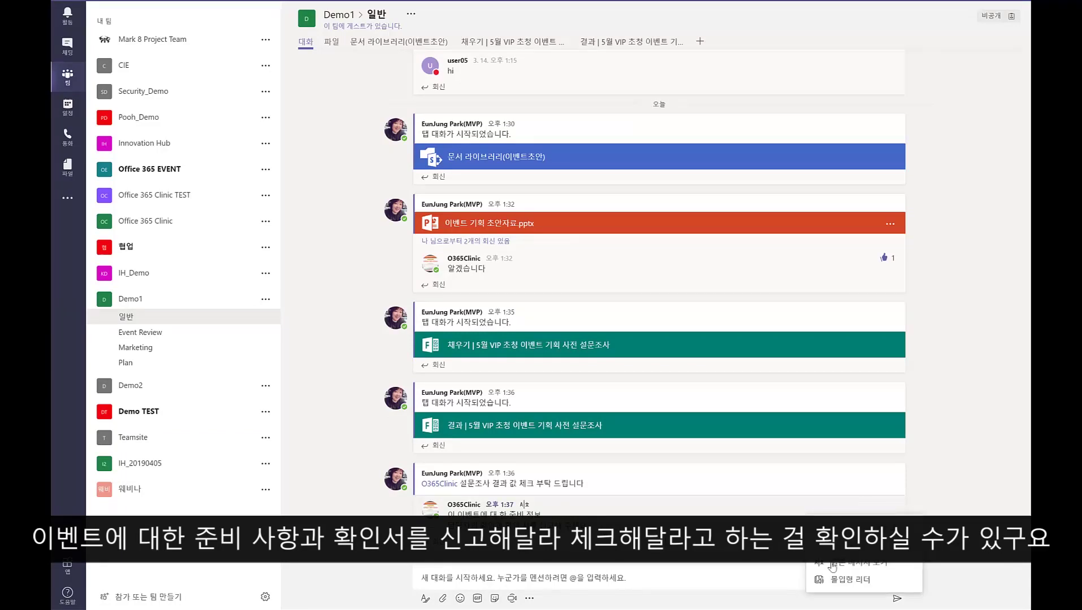
{"action": "left_click", "coordinate": [851, 564]}
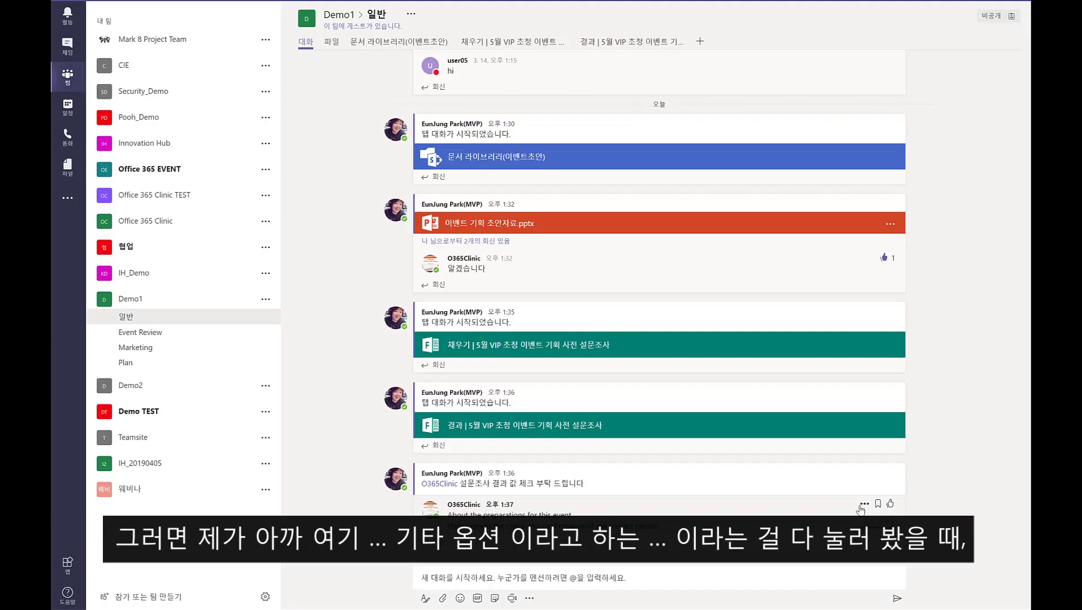
Open O365Clinic's English reply in the immersive reader and have it read aloud.
{"action": "left_click", "coordinate": [864, 504]}
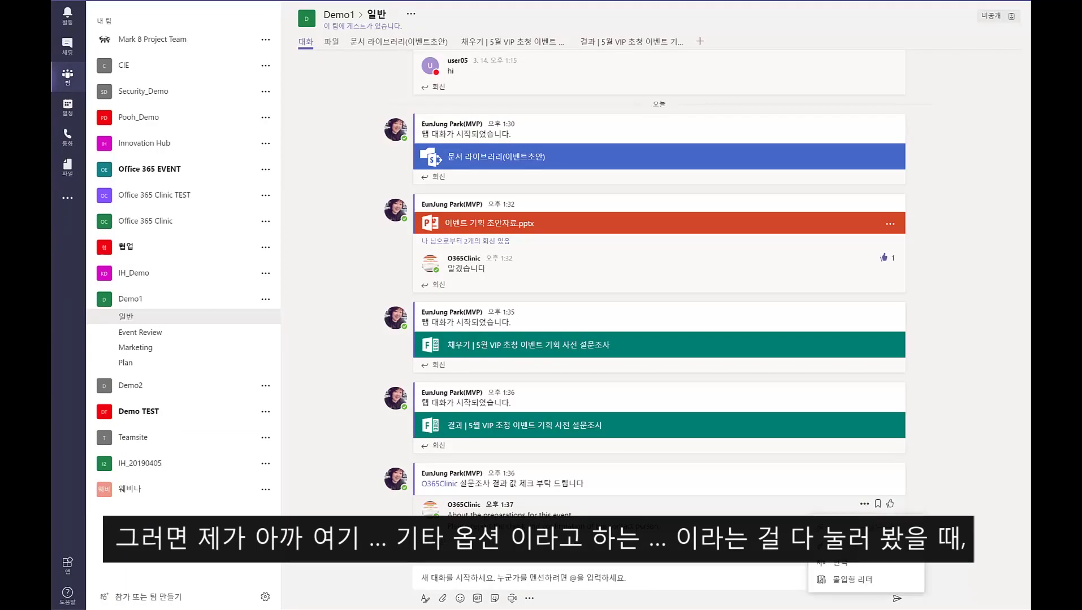
{"action": "left_click", "coordinate": [864, 588]}
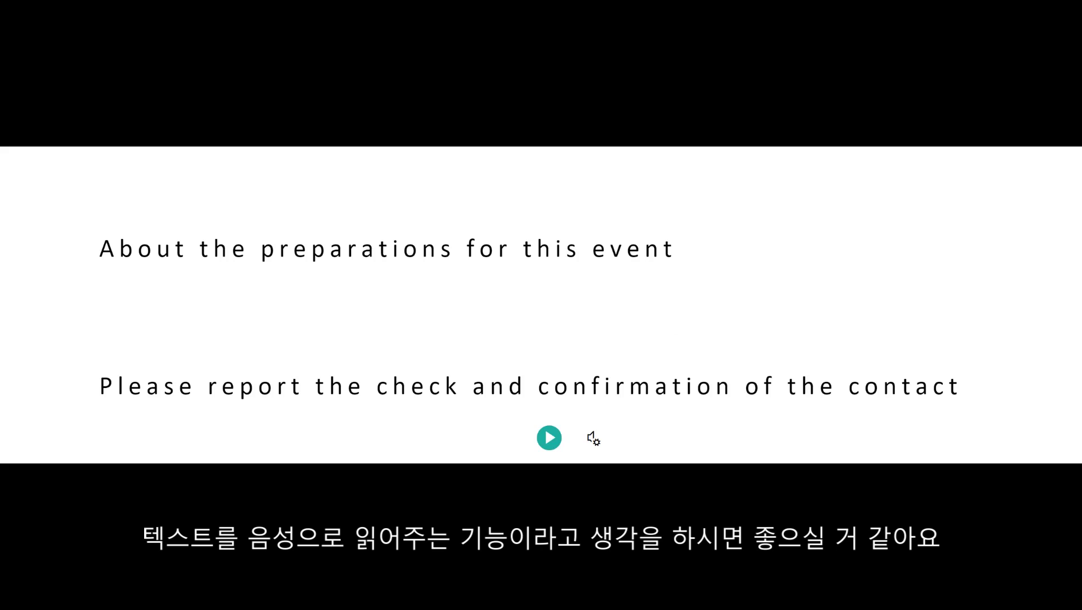
{"action": "key", "text": "space"}
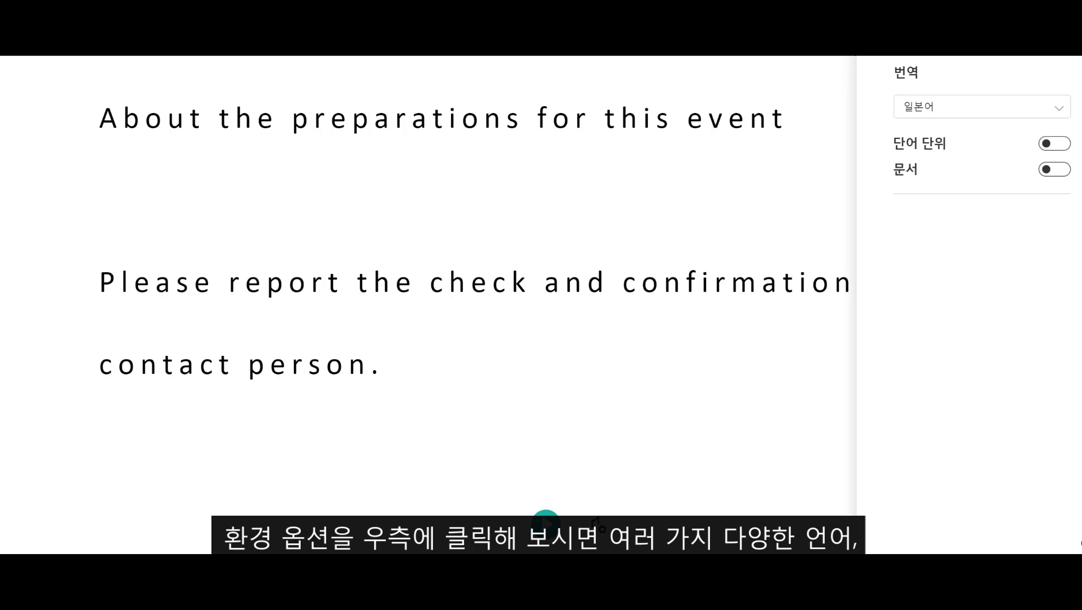
Browse the translation languages offered by the immersive reader.
{"action": "left_click", "coordinate": [992, 108]}
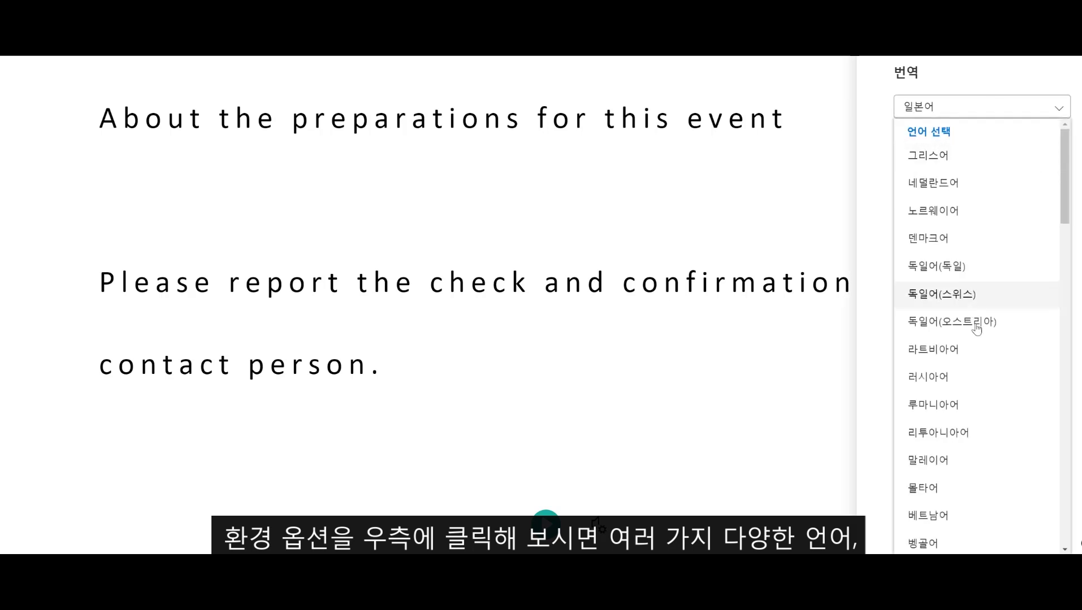
{"action": "scroll", "coordinate": [976, 330], "scroll_direction": "down", "scroll_amount": 8}
{"action": "scroll", "coordinate": [977, 332], "scroll_direction": "down", "scroll_amount": 10}
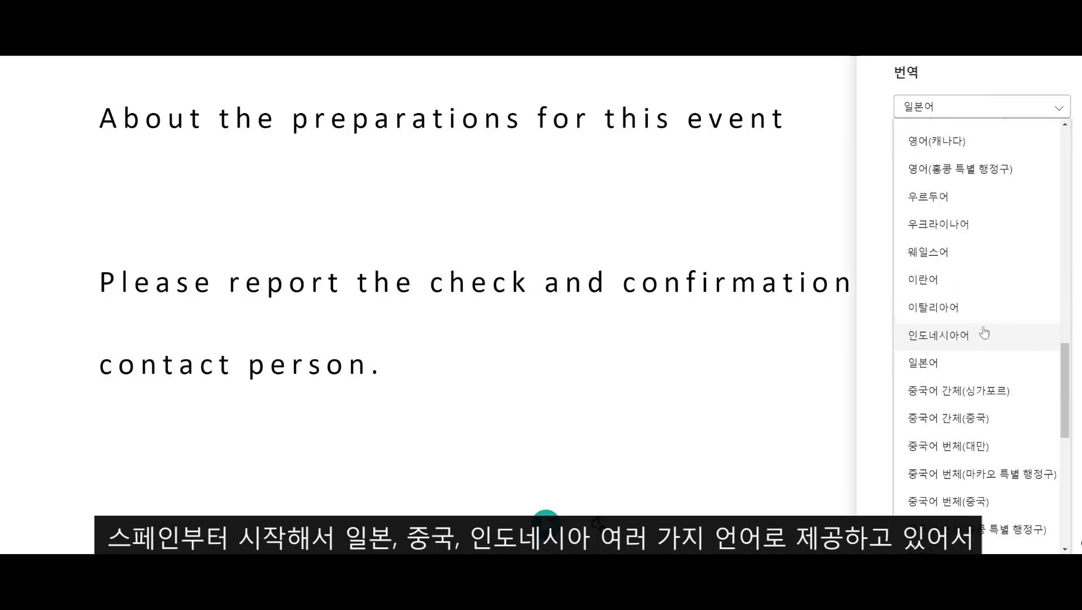
{"action": "scroll", "coordinate": [991, 332], "scroll_direction": "down", "scroll_amount": 7}
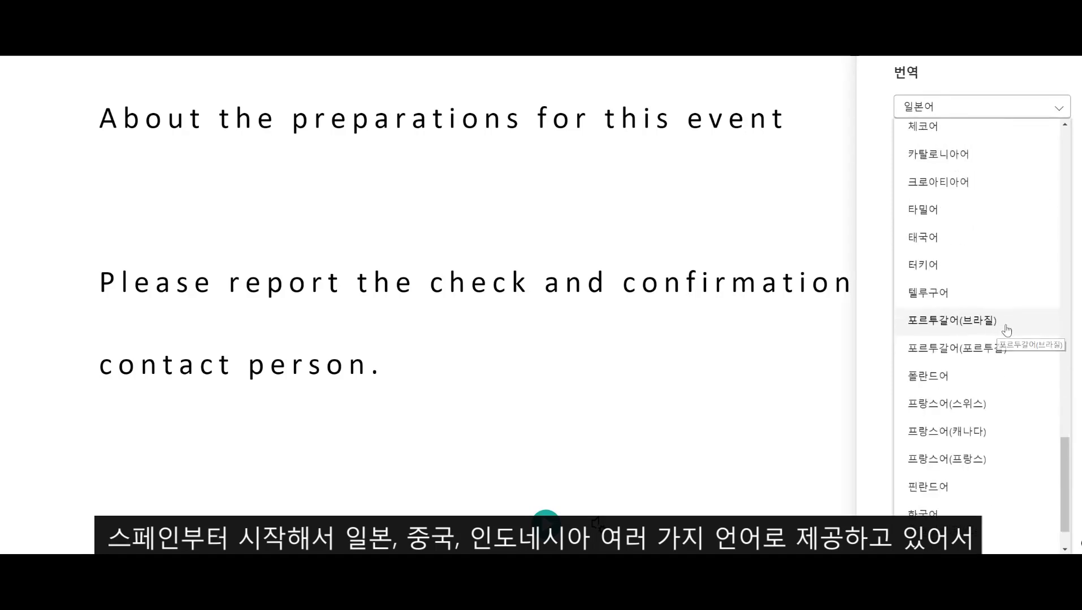
{"action": "scroll", "coordinate": [1001, 327], "scroll_direction": "down", "scroll_amount": 1}
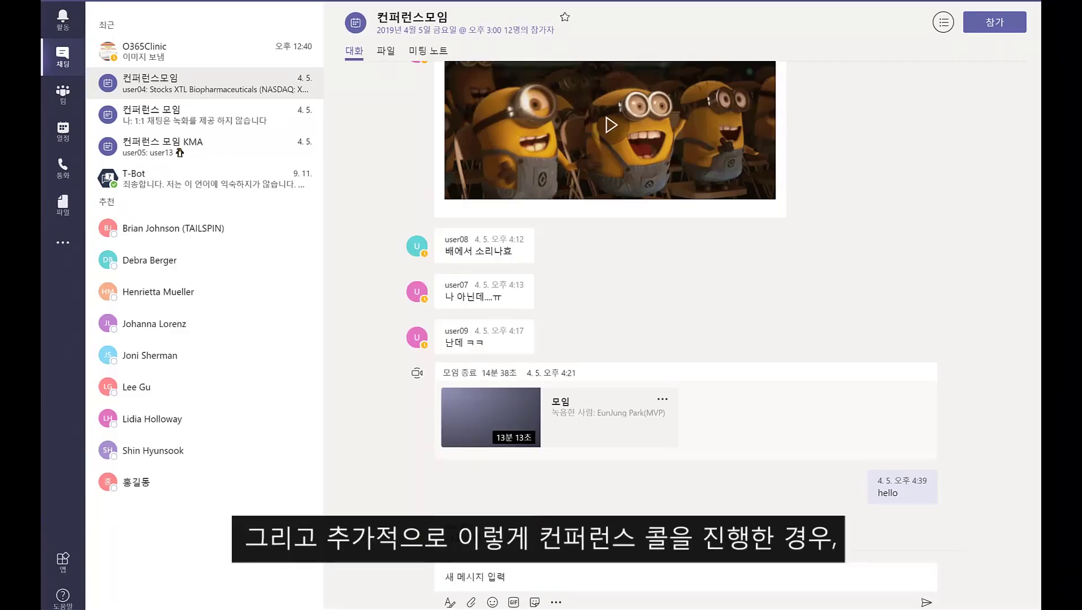
Look through the 컨퍼런스모임 chat for its meeting recording, play it briefly, pause it and close the player.
{"action": "scroll", "coordinate": [793, 512], "scroll_direction": "down", "scroll_amount": 1}
{"action": "scroll", "coordinate": [793, 512], "scroll_direction": "up", "scroll_amount": 4}
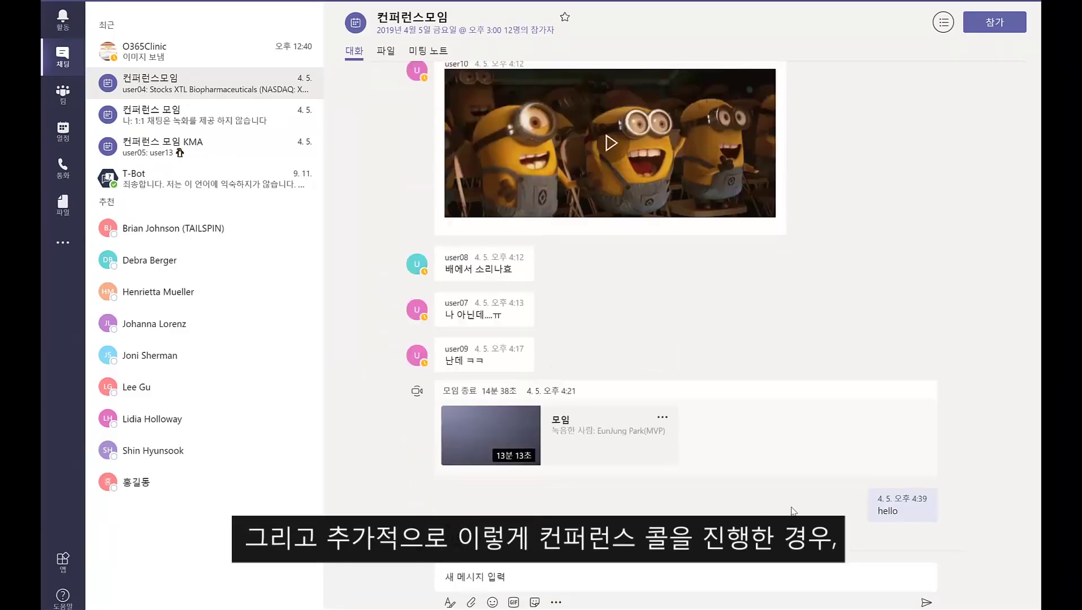
{"action": "scroll", "coordinate": [793, 512], "scroll_direction": "up", "scroll_amount": 3}
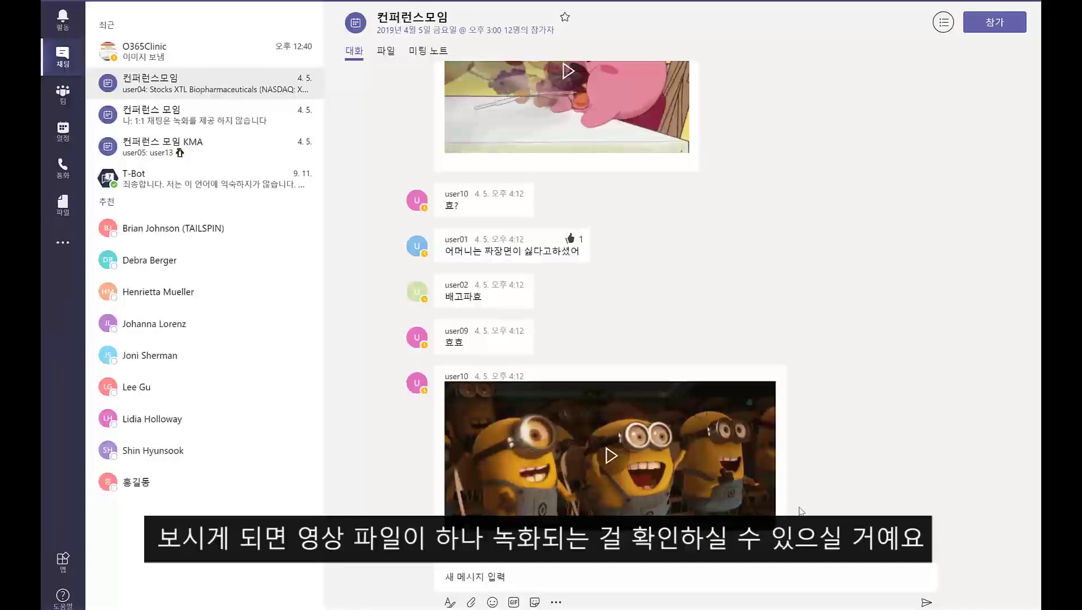
{"action": "scroll", "coordinate": [801, 511], "scroll_direction": "down", "scroll_amount": 2}
{"action": "scroll", "coordinate": [800, 512], "scroll_direction": "down", "scroll_amount": 3}
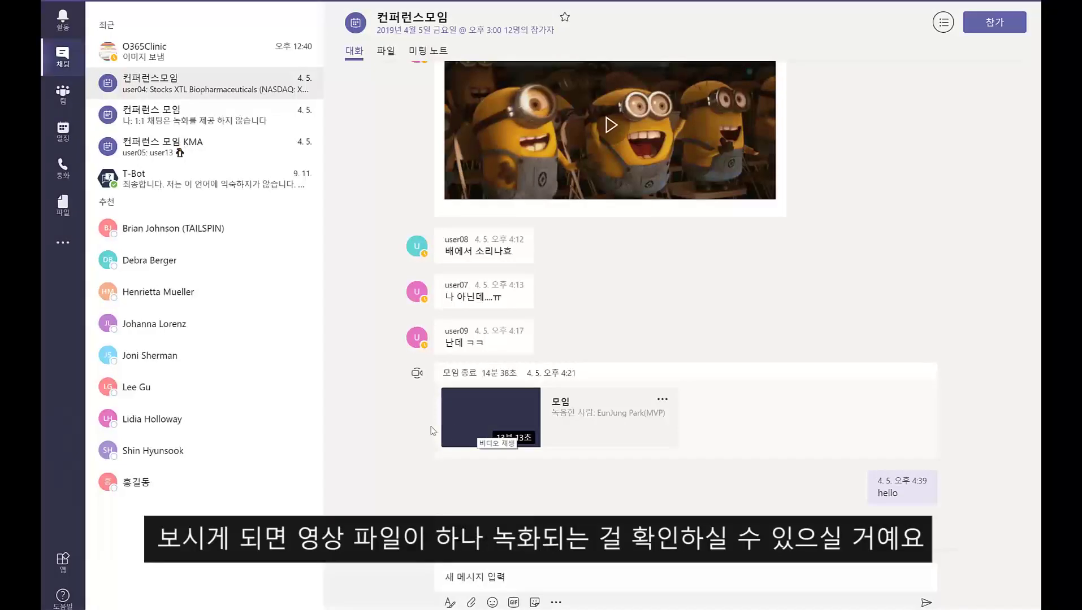
{"action": "left_click", "coordinate": [470, 422]}
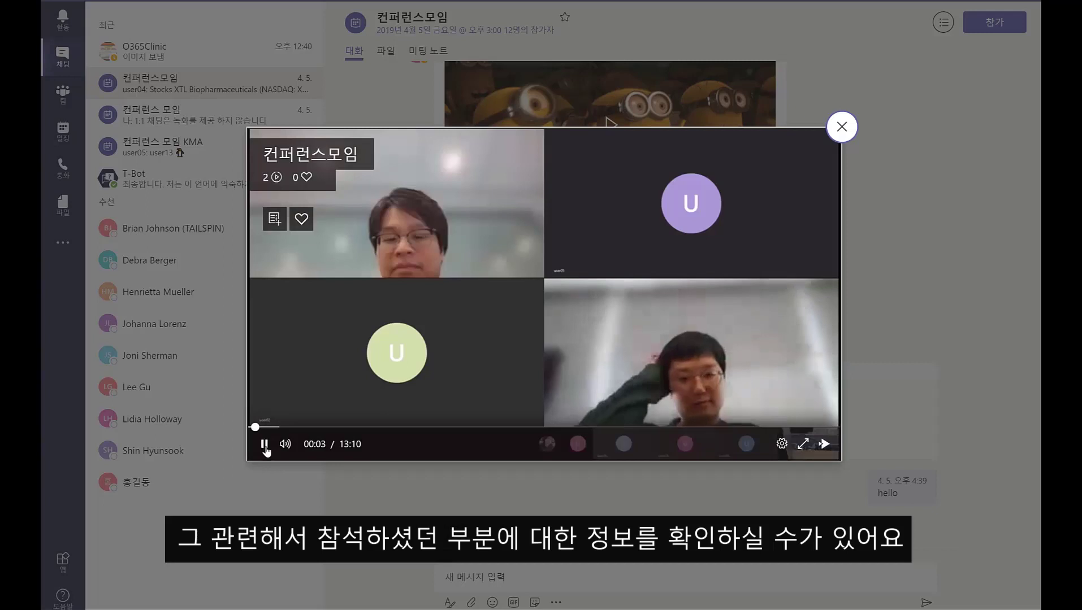
{"action": "left_click", "coordinate": [264, 445]}
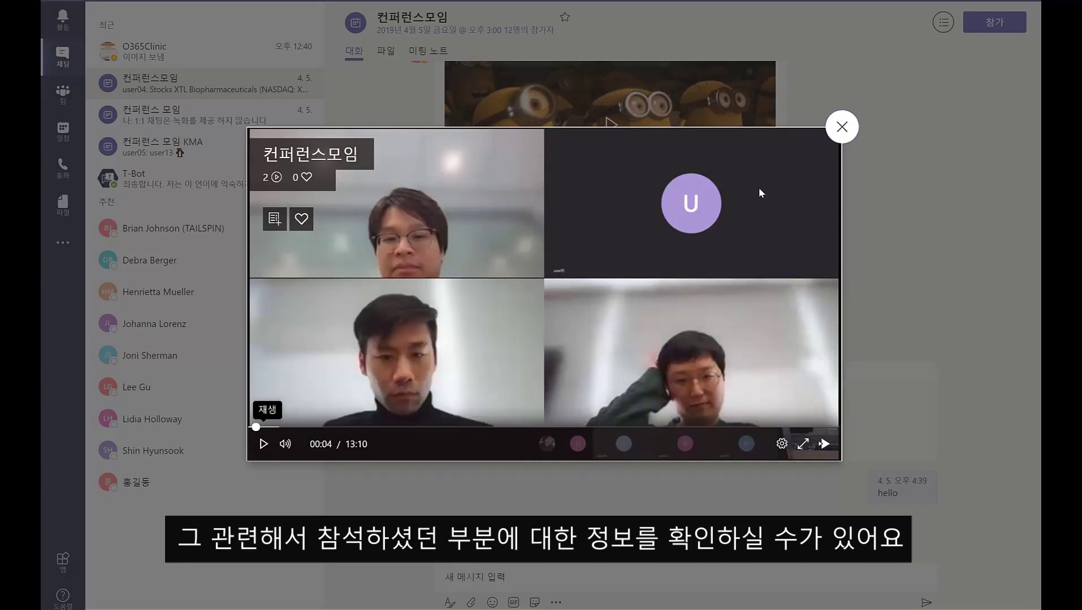
{"action": "left_click", "coordinate": [842, 126]}
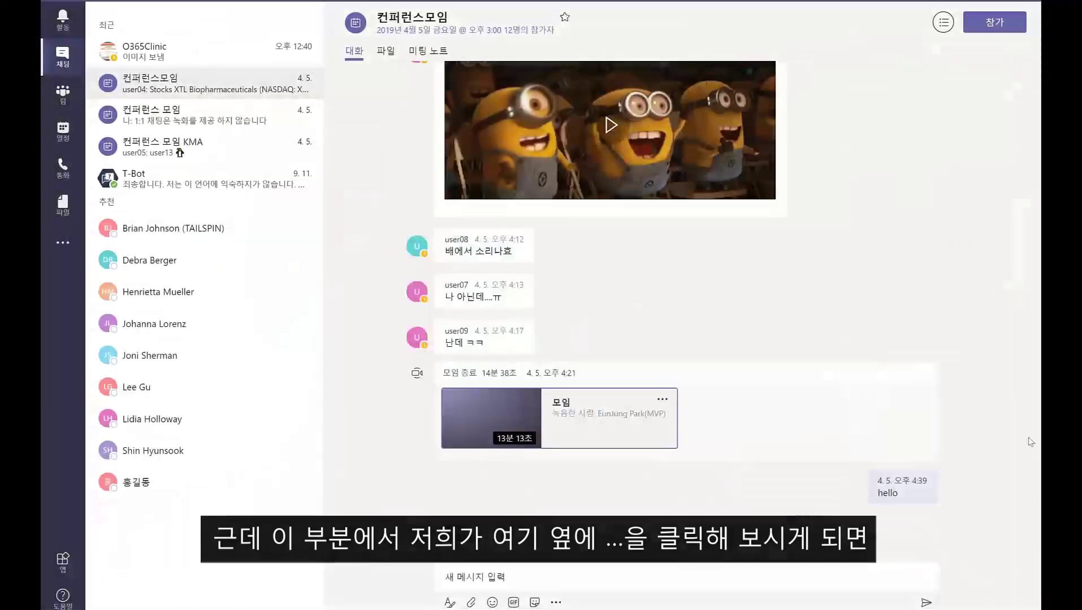
Open the 컨퍼런스모임 meeting recording in Microsoft Stream.
{"action": "left_click", "coordinate": [666, 400]}
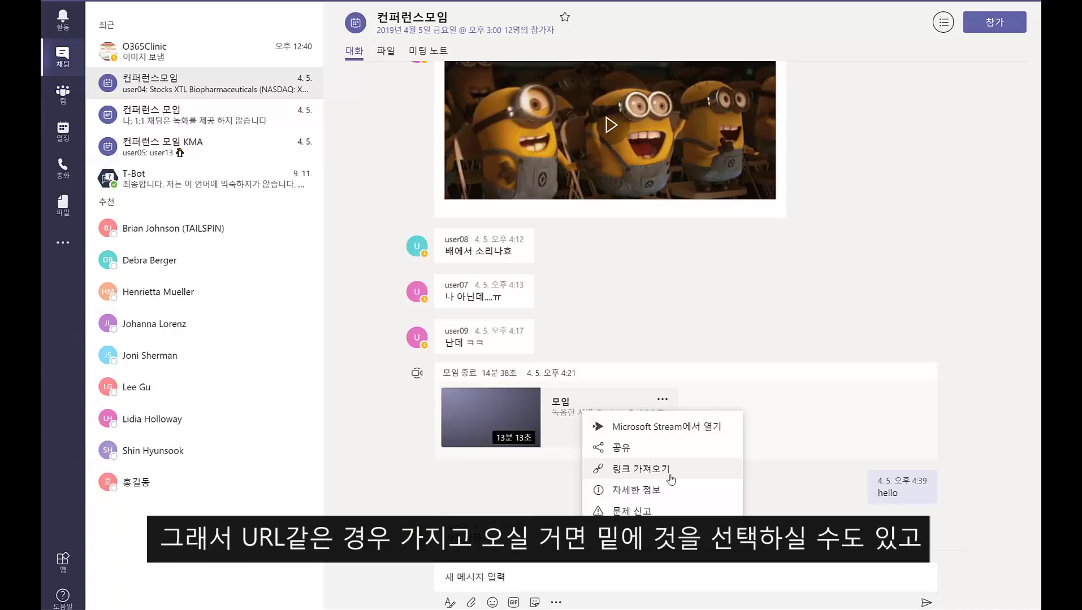
{"action": "left_click", "coordinate": [691, 425]}
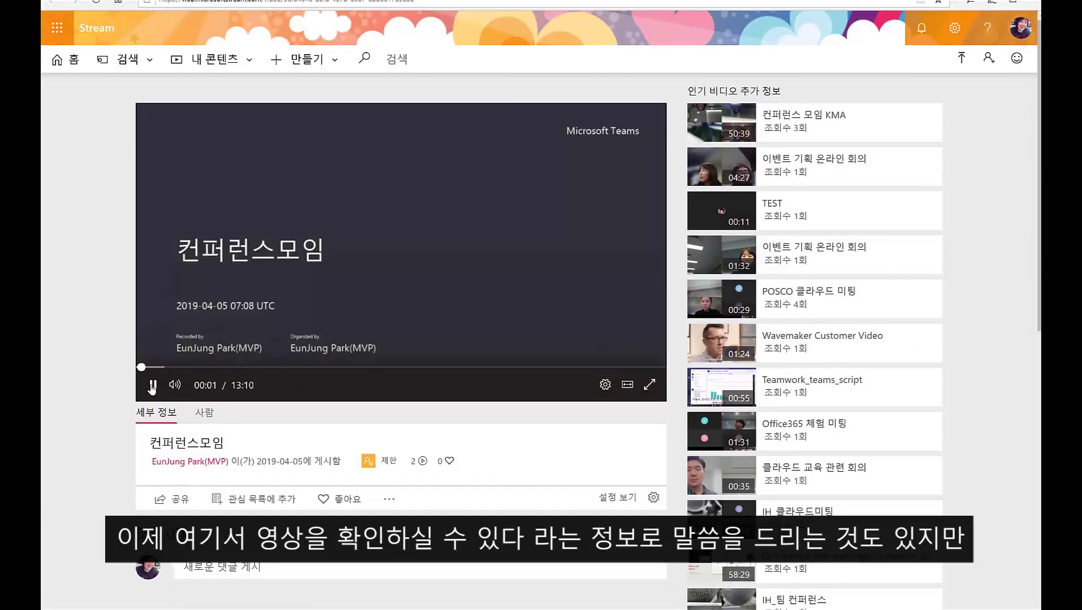
Pause the 컨퍼런스모임 recording and open the Deck 1 Introduction video from the list of popular videos.
{"action": "left_click", "coordinate": [152, 385]}
{"action": "scroll", "coordinate": [964, 447], "scroll_direction": "down", "scroll_amount": 3}
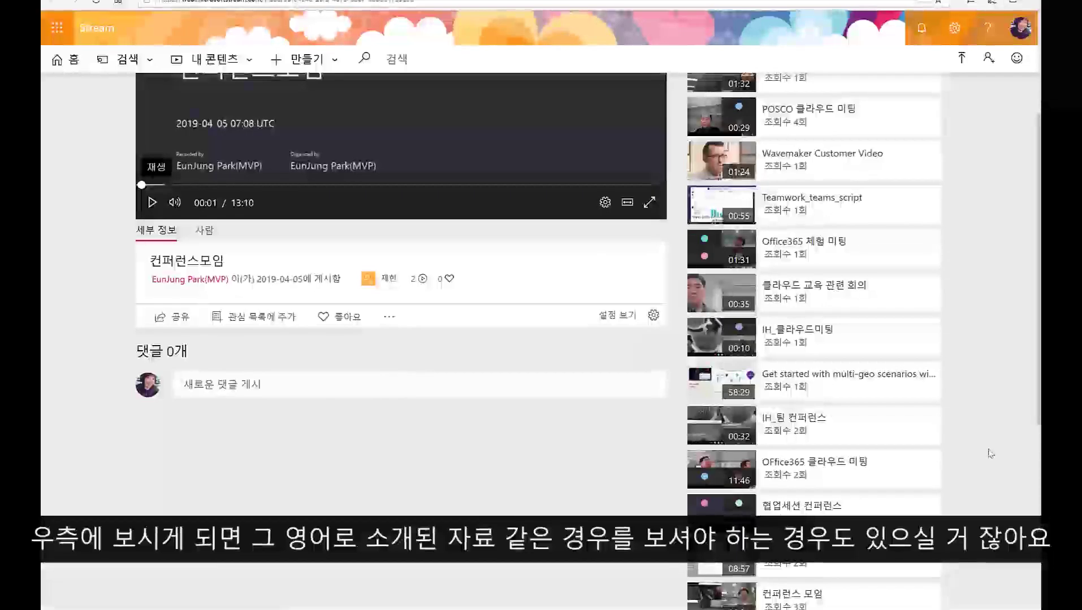
{"action": "scroll", "coordinate": [990, 451], "scroll_direction": "down", "scroll_amount": 5}
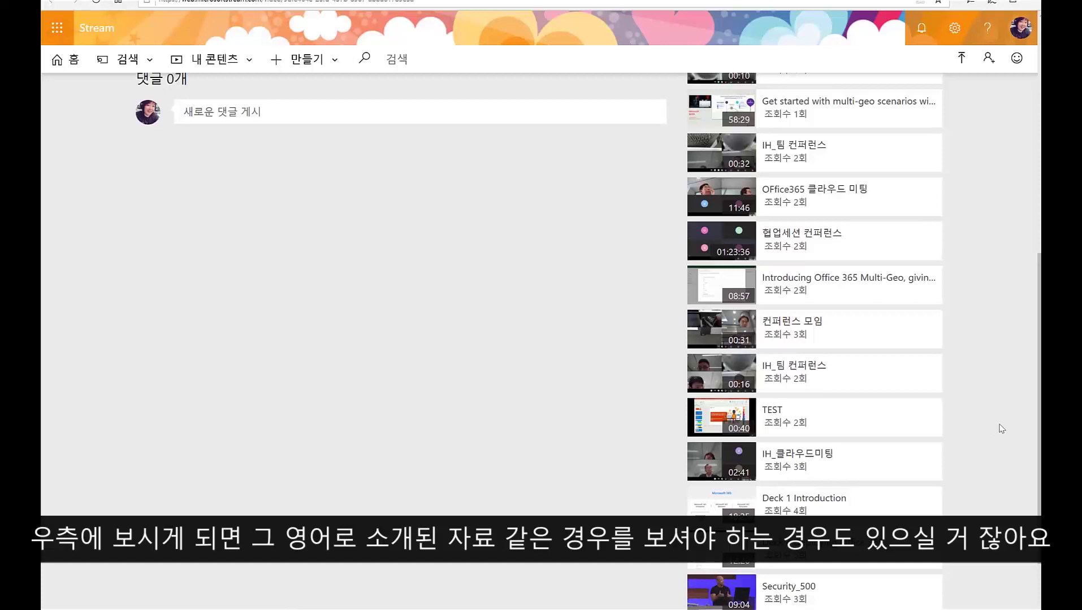
{"action": "left_click", "coordinate": [711, 512]}
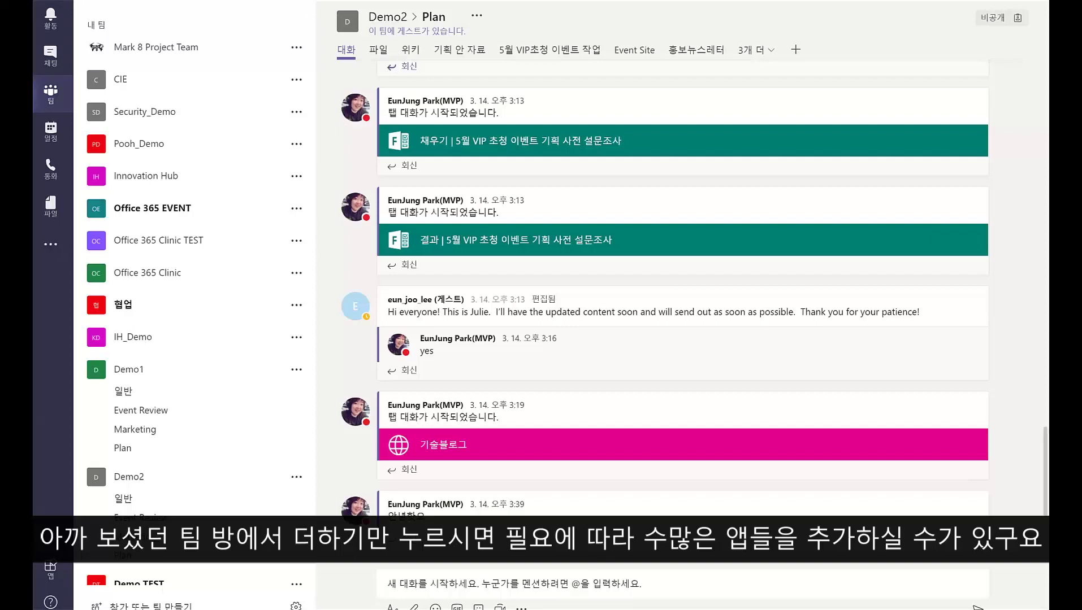
Browse the apps that can be added as tabs to Demo2's Plan channel, then close the list without adding any.
{"action": "left_click", "coordinate": [794, 49]}
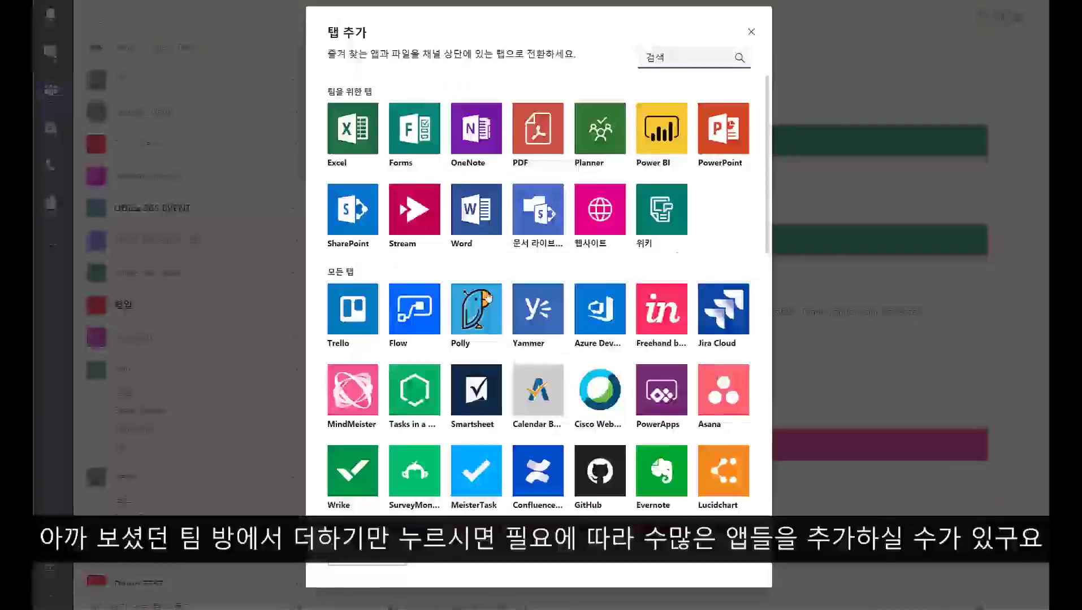
{"action": "scroll", "coordinate": [570, 389], "scroll_direction": "down", "scroll_amount": 3}
{"action": "scroll", "coordinate": [570, 389], "scroll_direction": "down", "scroll_amount": 10}
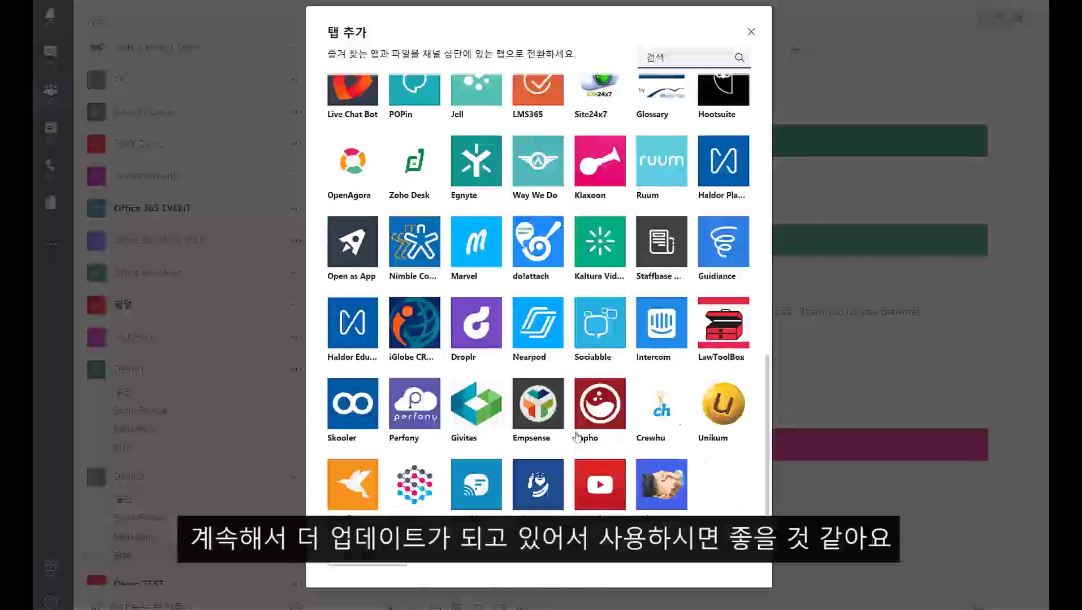
{"action": "scroll", "coordinate": [576, 435], "scroll_direction": "up", "scroll_amount": 12}
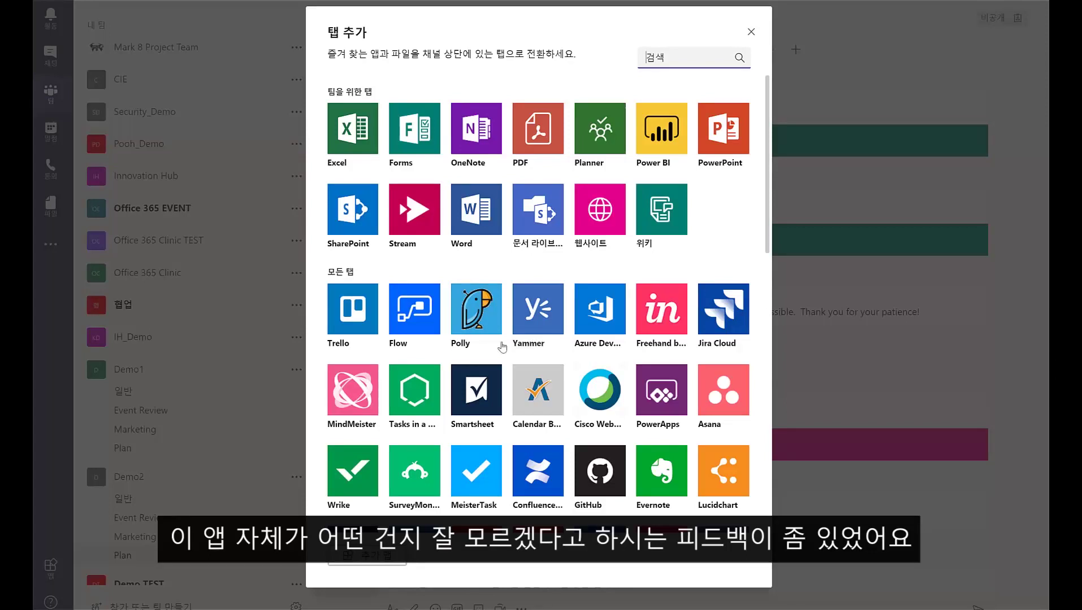
{"action": "left_click", "coordinate": [751, 31]}
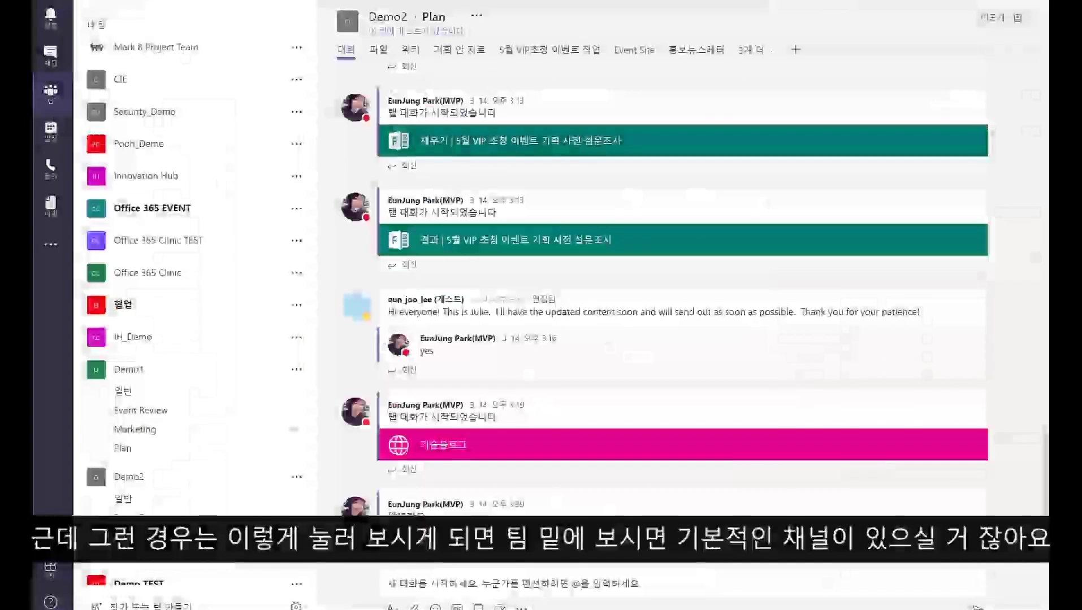
Open the connectors for the 일반 channel of the Demo1 team and look through the available services.
{"action": "left_click", "coordinate": [297, 370]}
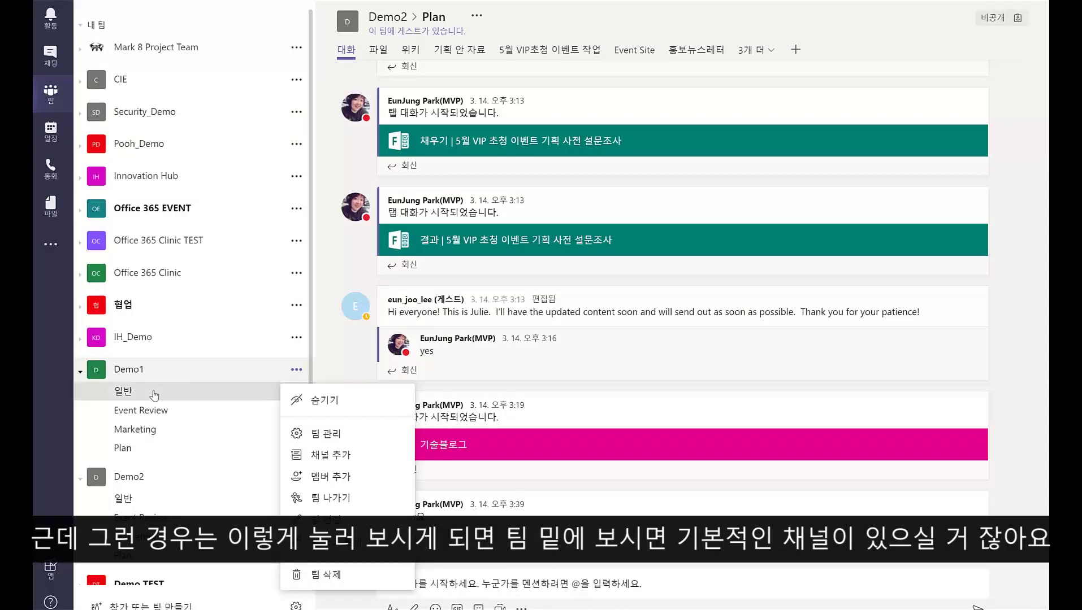
{"action": "left_click", "coordinate": [155, 395]}
{"action": "left_click", "coordinate": [296, 393]}
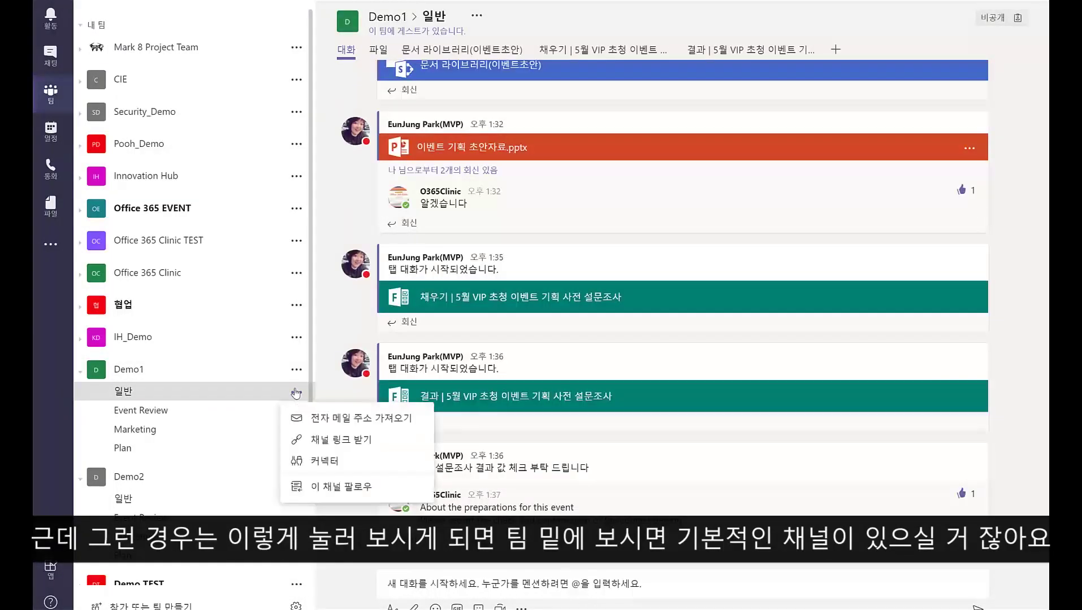
{"action": "left_click", "coordinate": [320, 461]}
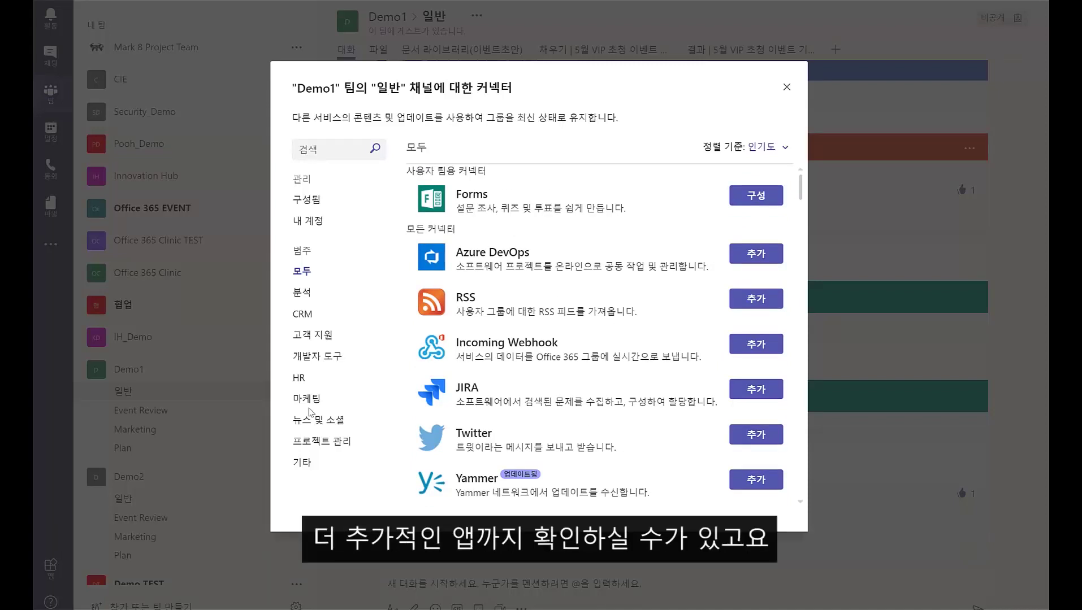
{"action": "scroll", "coordinate": [566, 305], "scroll_direction": "down", "scroll_amount": 2}
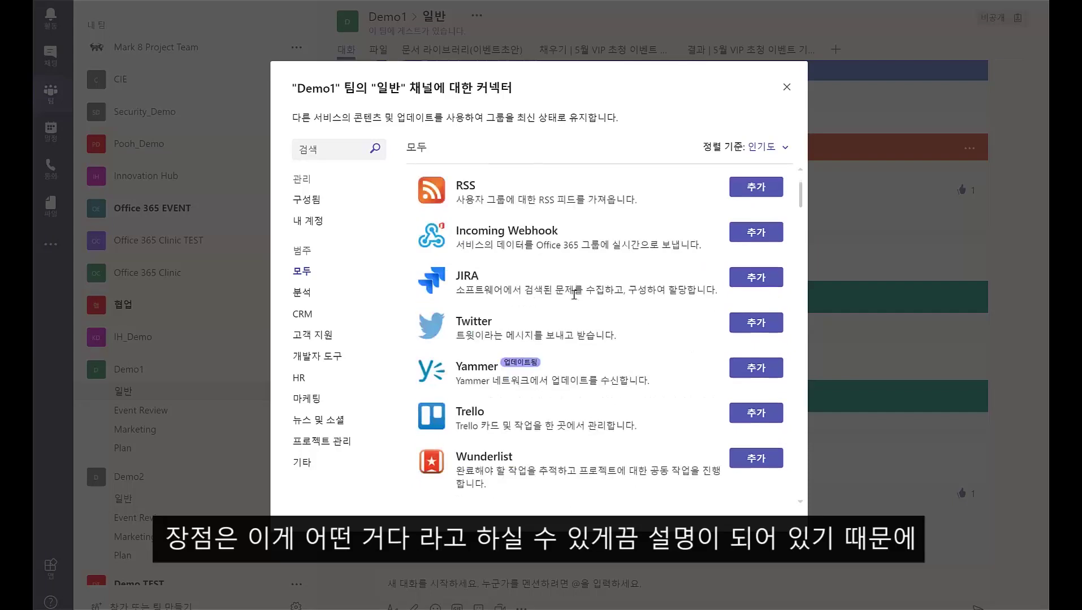
{"action": "scroll", "coordinate": [588, 382], "scroll_direction": "down", "scroll_amount": 3}
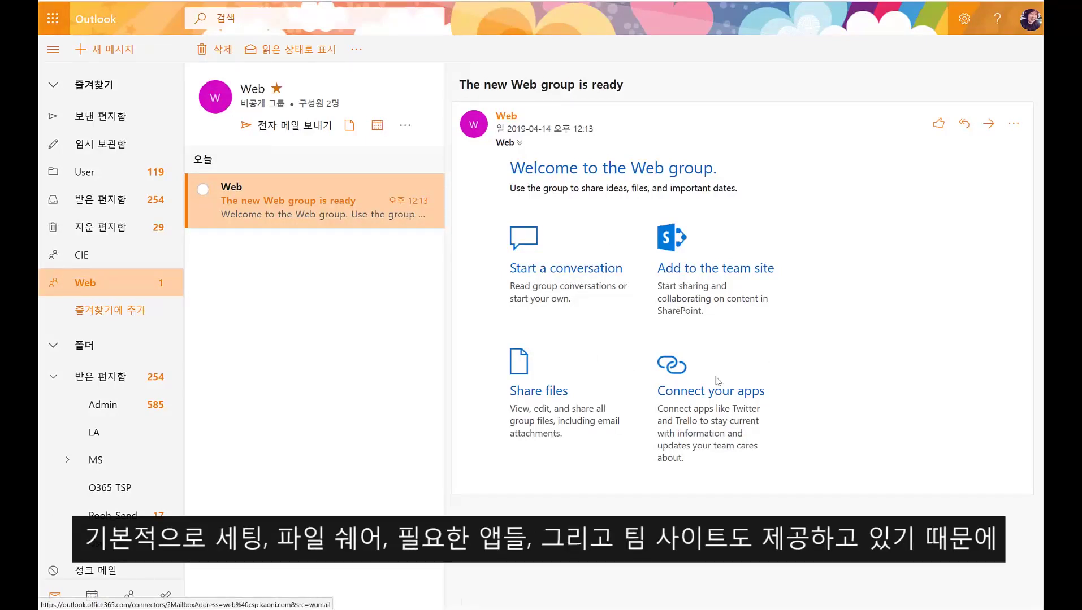
In Outlook, open the team site from the Web group's welcome message.
{"action": "left_click", "coordinate": [728, 274]}
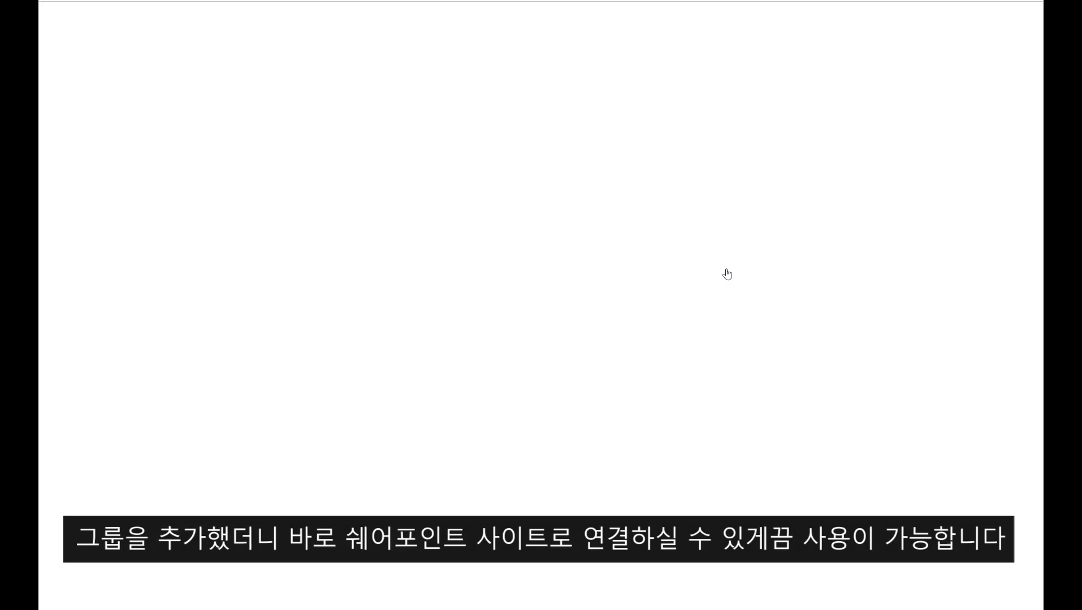